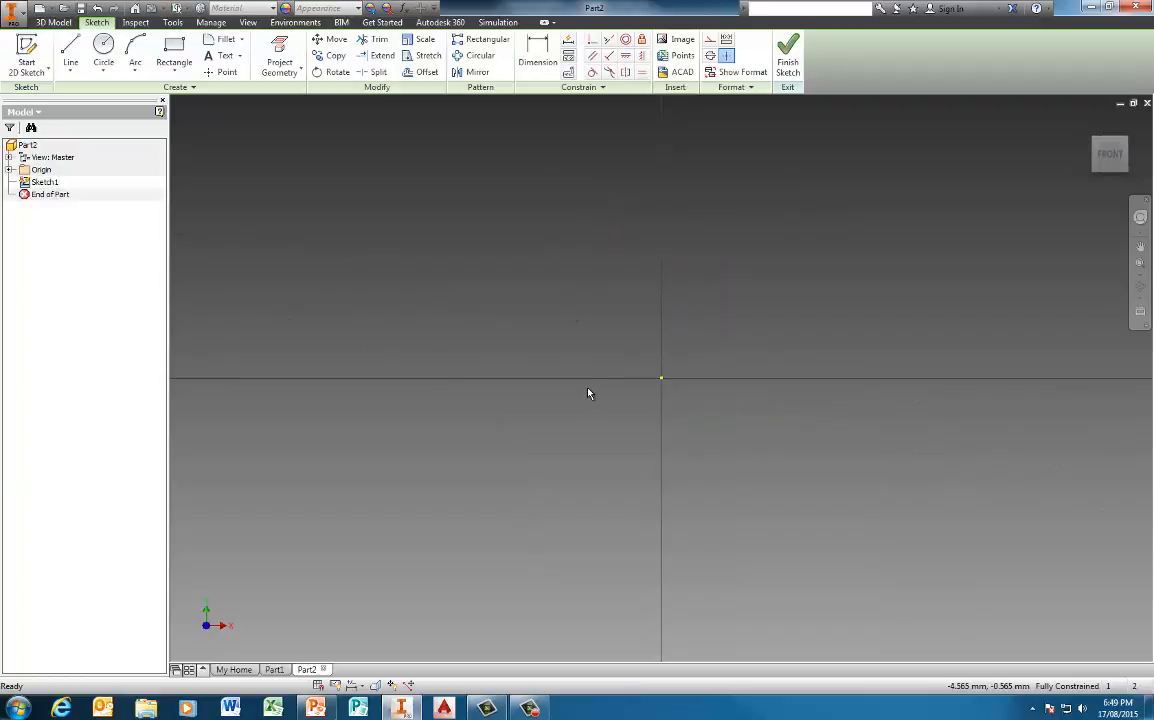
# Draw a 60 mm by 60 mm square with its first corner on the sketch origin, extending up along the positive axes
pyautogui.click(174, 50)
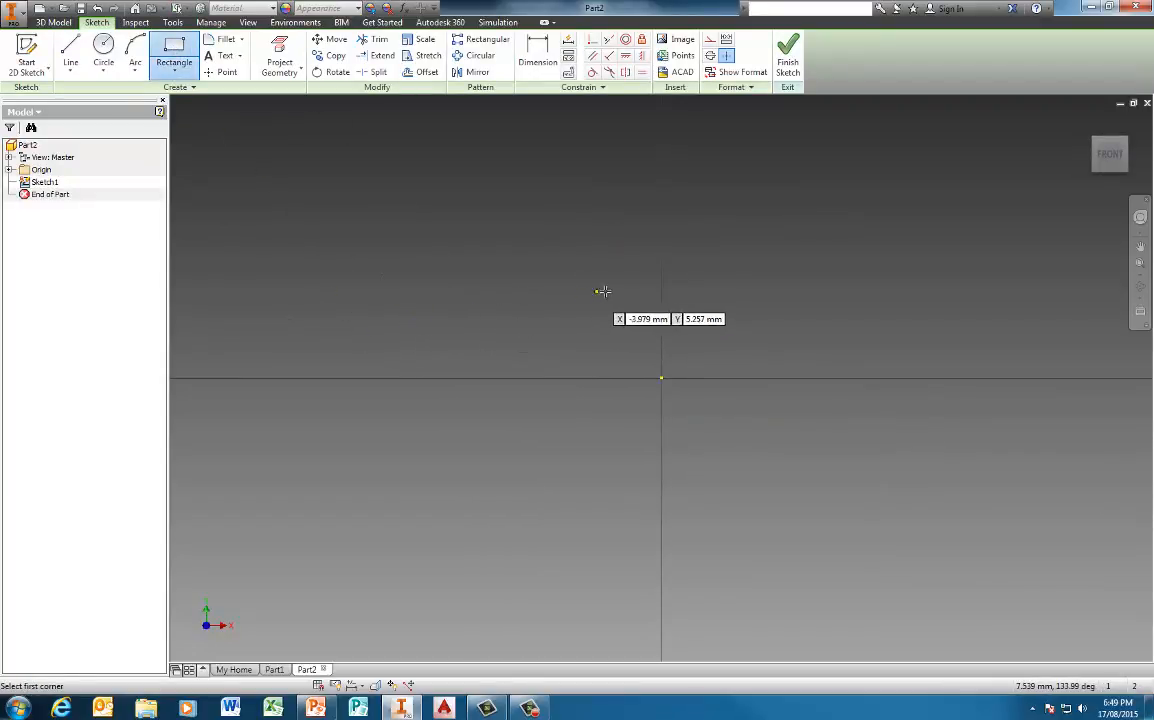
pyautogui.click(662, 378)
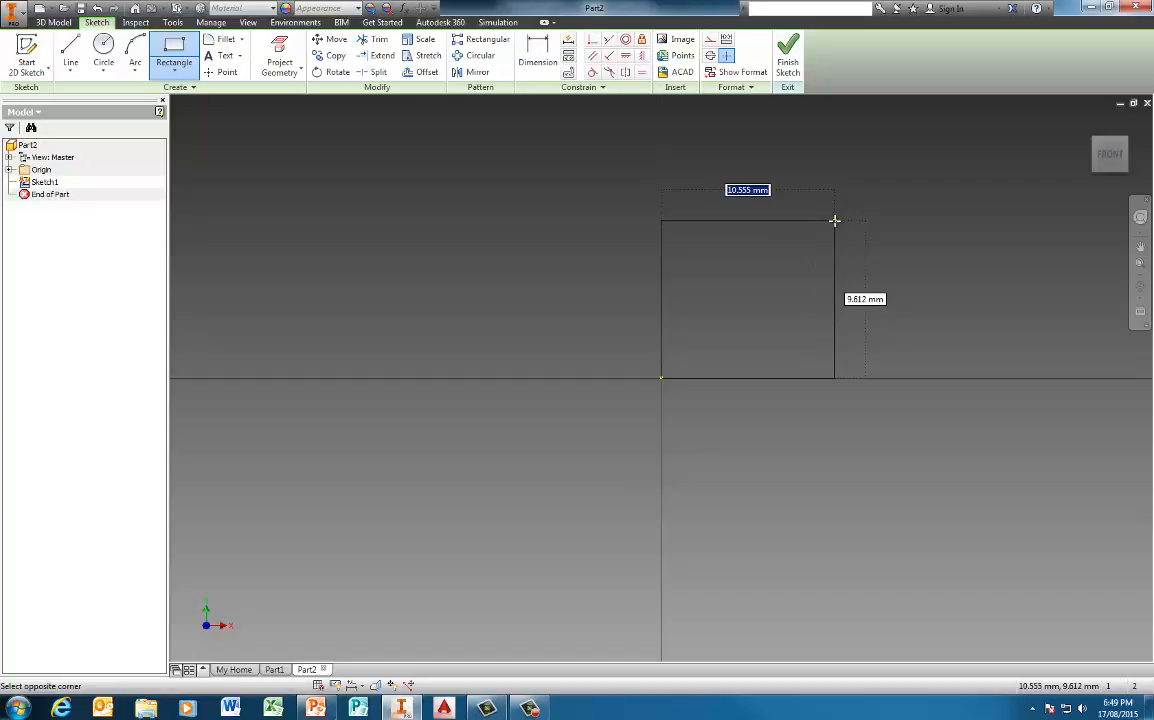
pyautogui.write('60')
pyautogui.press('Tab')
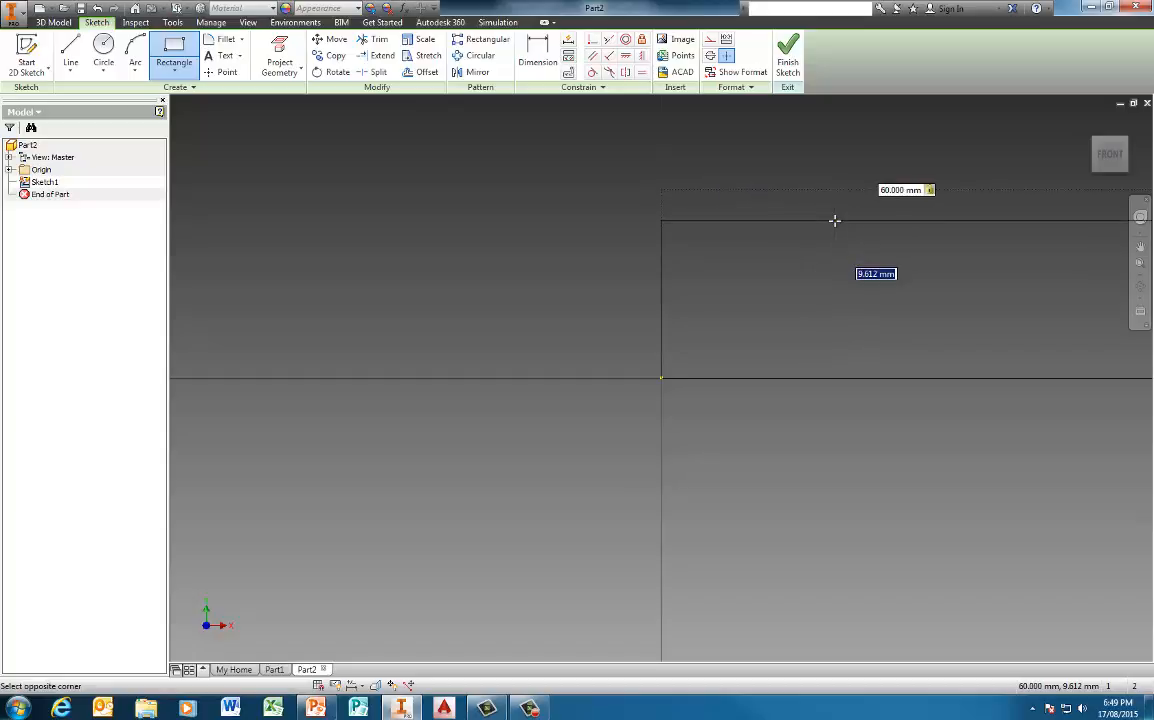
pyautogui.write('60')
pyautogui.press('Return')
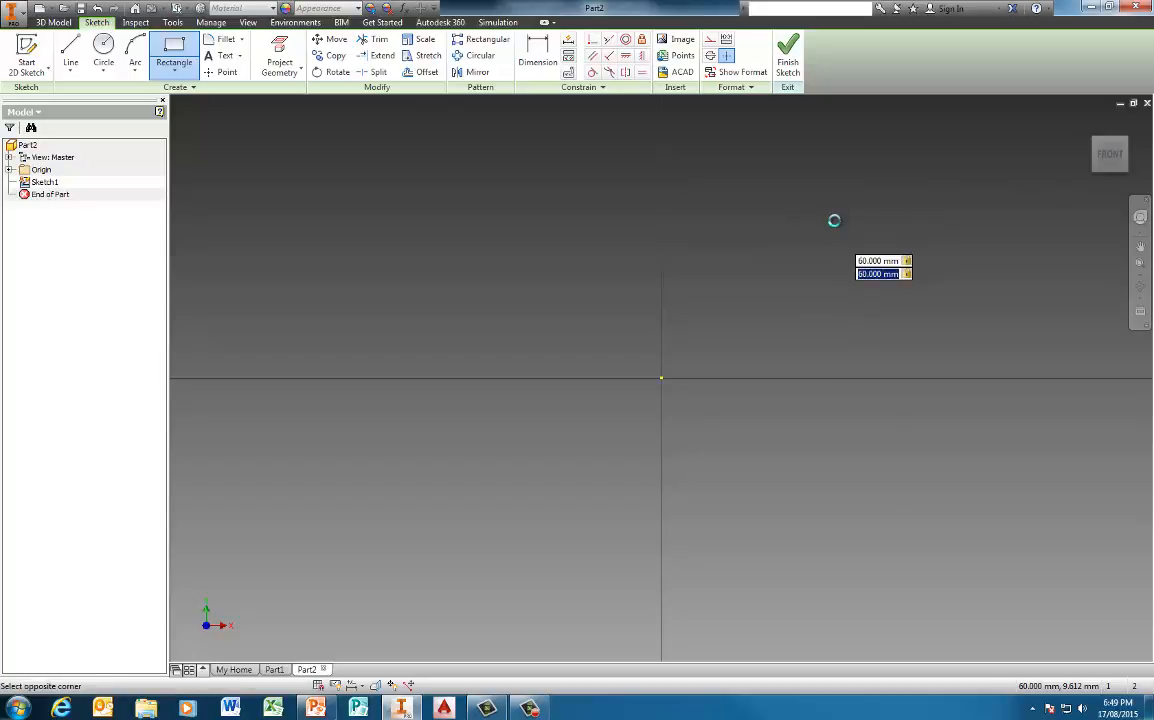
pyautogui.scroll(-3, 892, 238)
pyautogui.moveTo(892, 238)
pyautogui.mouseDown(button='middle')
pyautogui.moveTo(818, 300)
pyautogui.moveTo(720, 355)
pyautogui.mouseUp(button='middle')
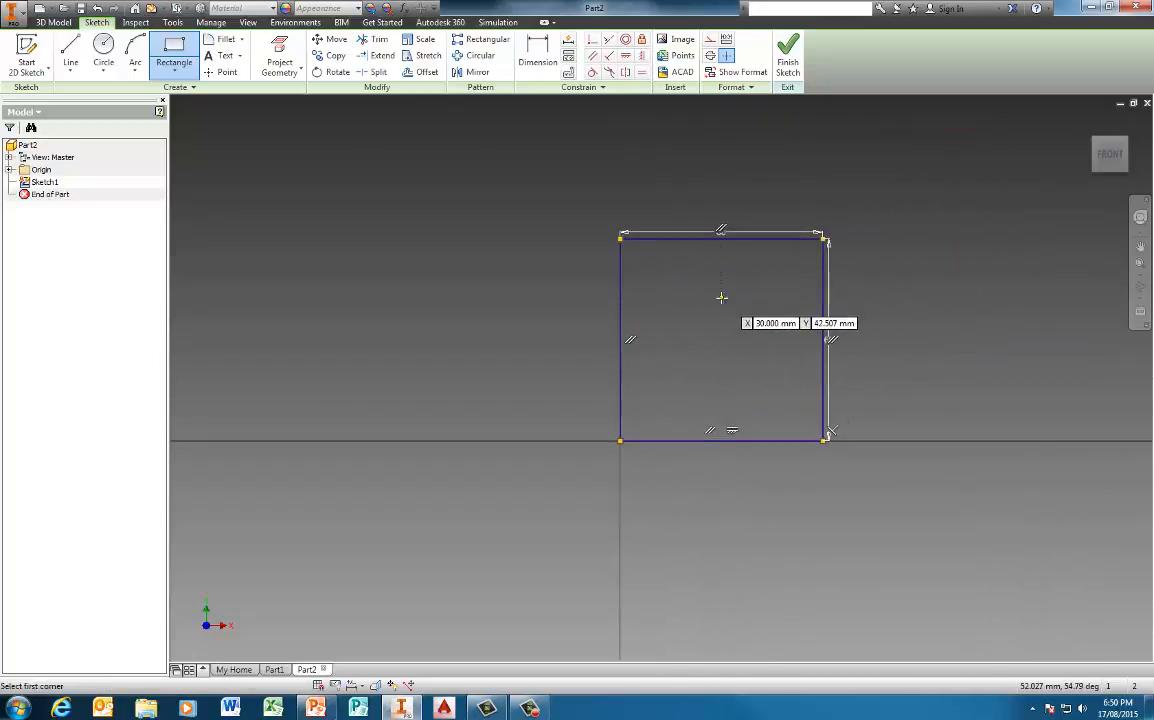
pyautogui.press('Escape')
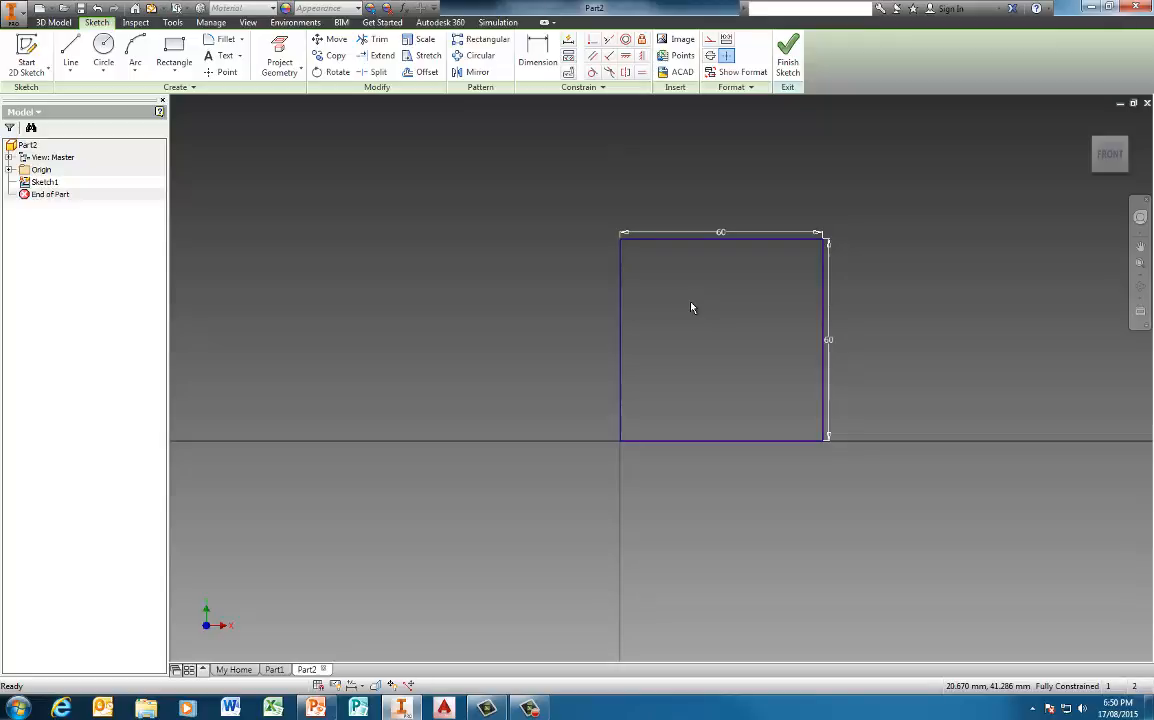
# Offset the square inward by about 13.5 mm and delete the resulting inner square
pyautogui.click(420, 73)
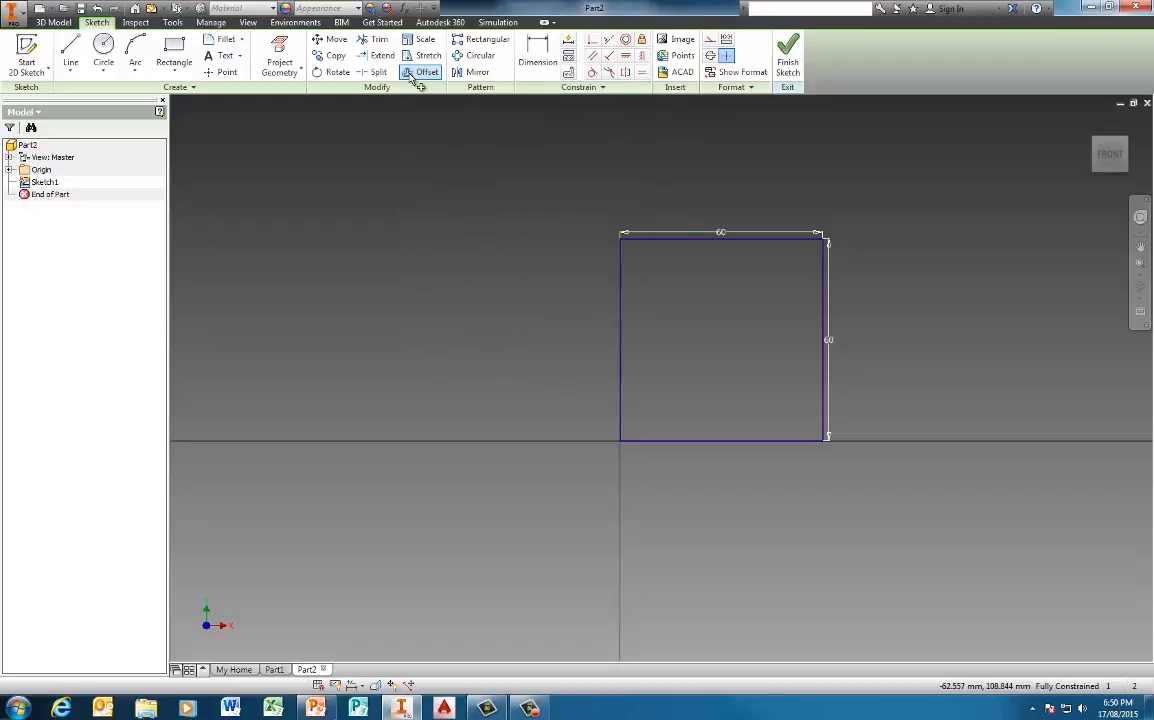
pyautogui.click(622, 331)
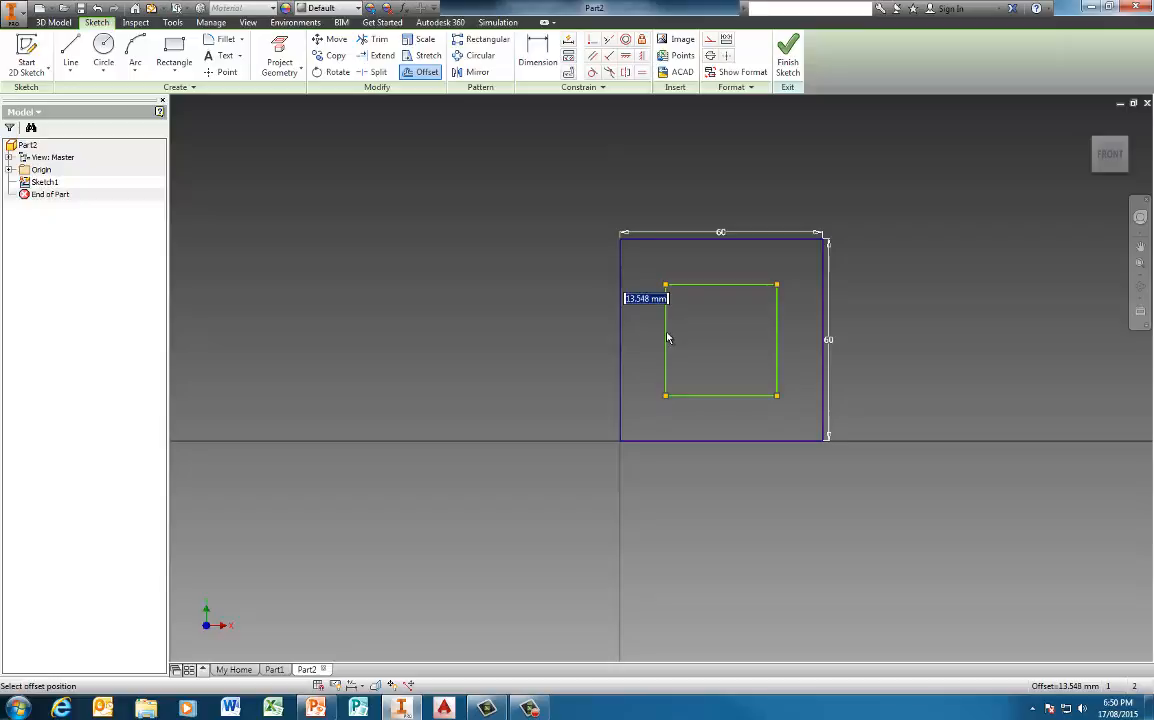
pyautogui.click(667, 336)
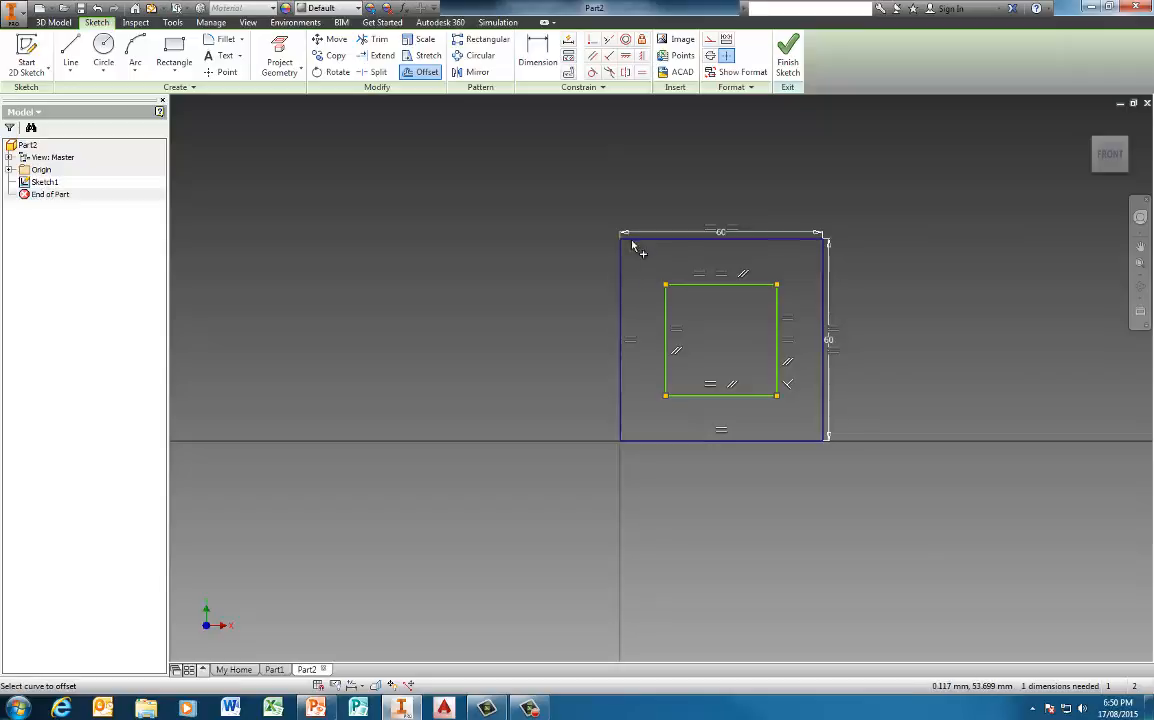
pyautogui.click(668, 308)
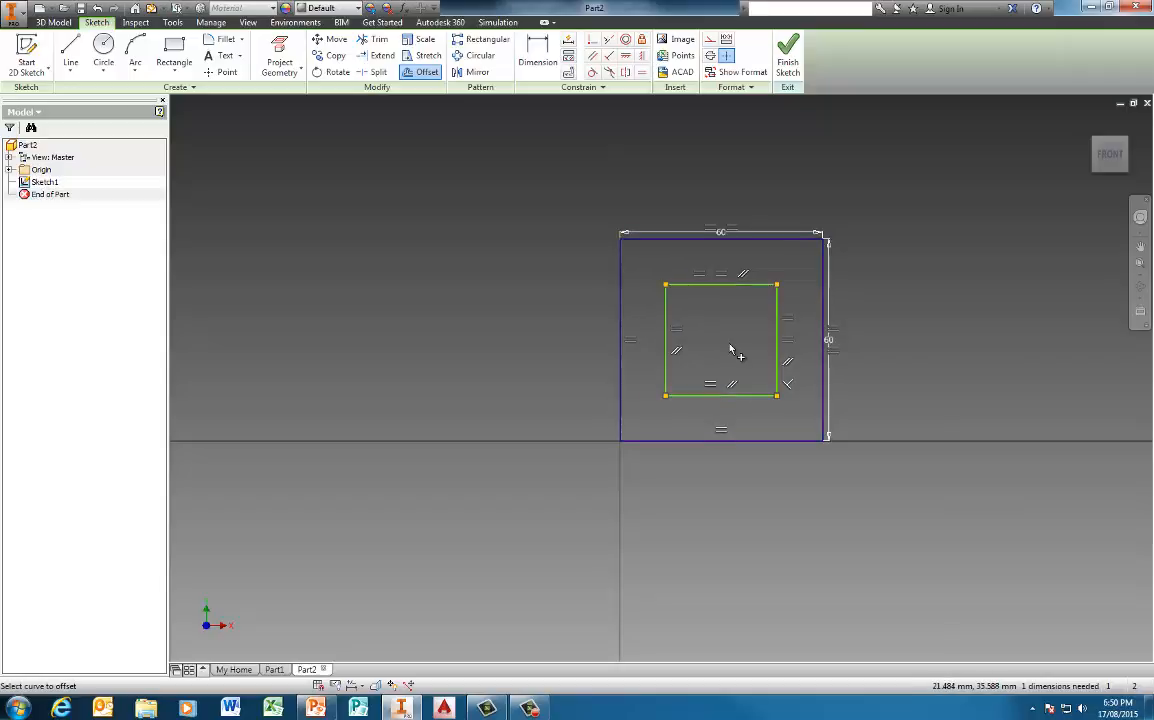
pyautogui.press('Escape')
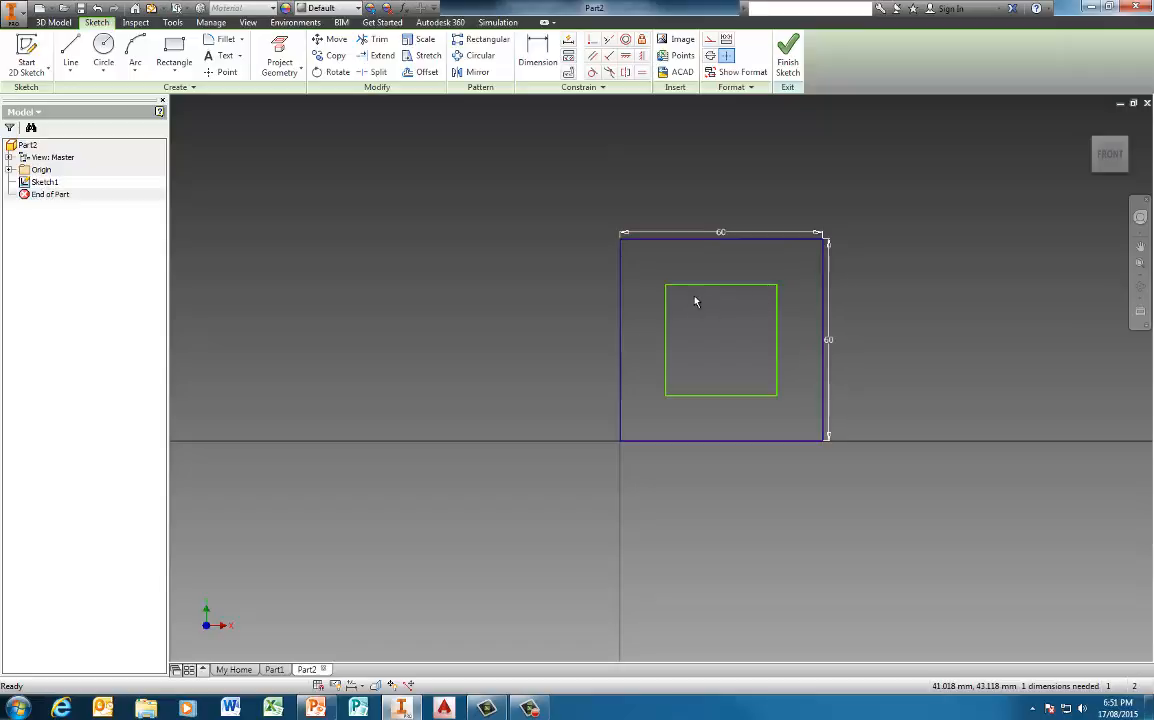
pyautogui.moveTo(645, 267); pyautogui.dragTo(799, 428)
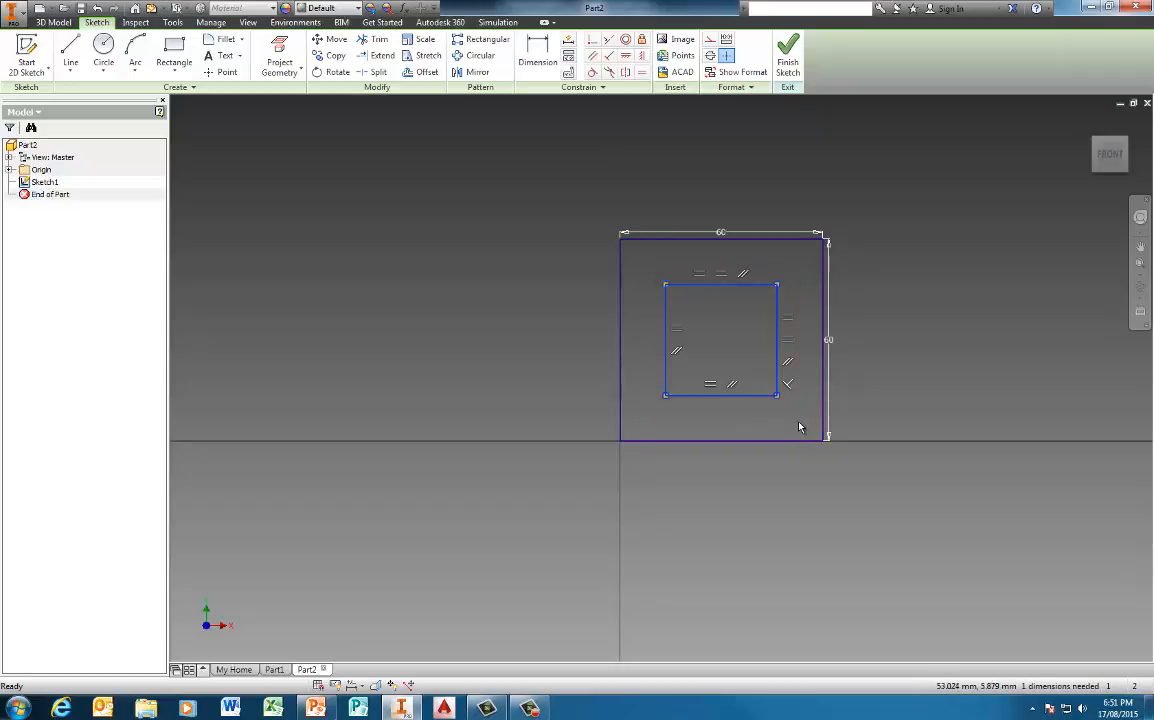
pyautogui.press('Delete')
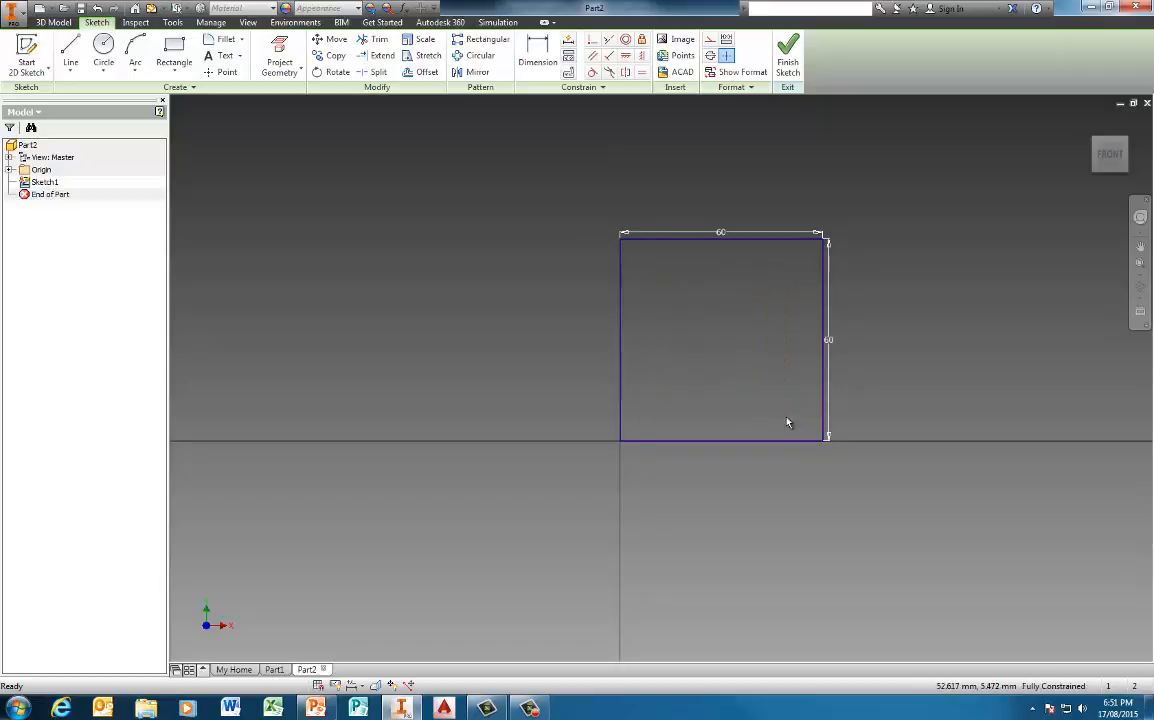
# Round the square's two upper corners with 20 mm sketch fillets
pyautogui.click(222, 39)
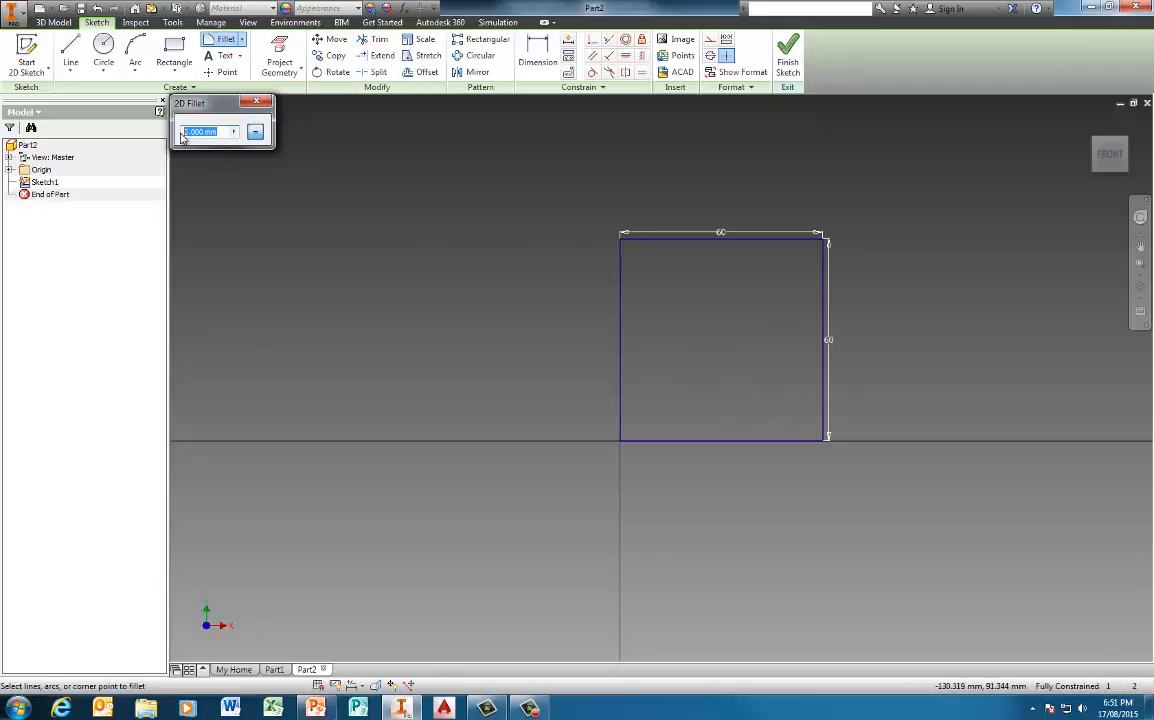
pyautogui.write('20')
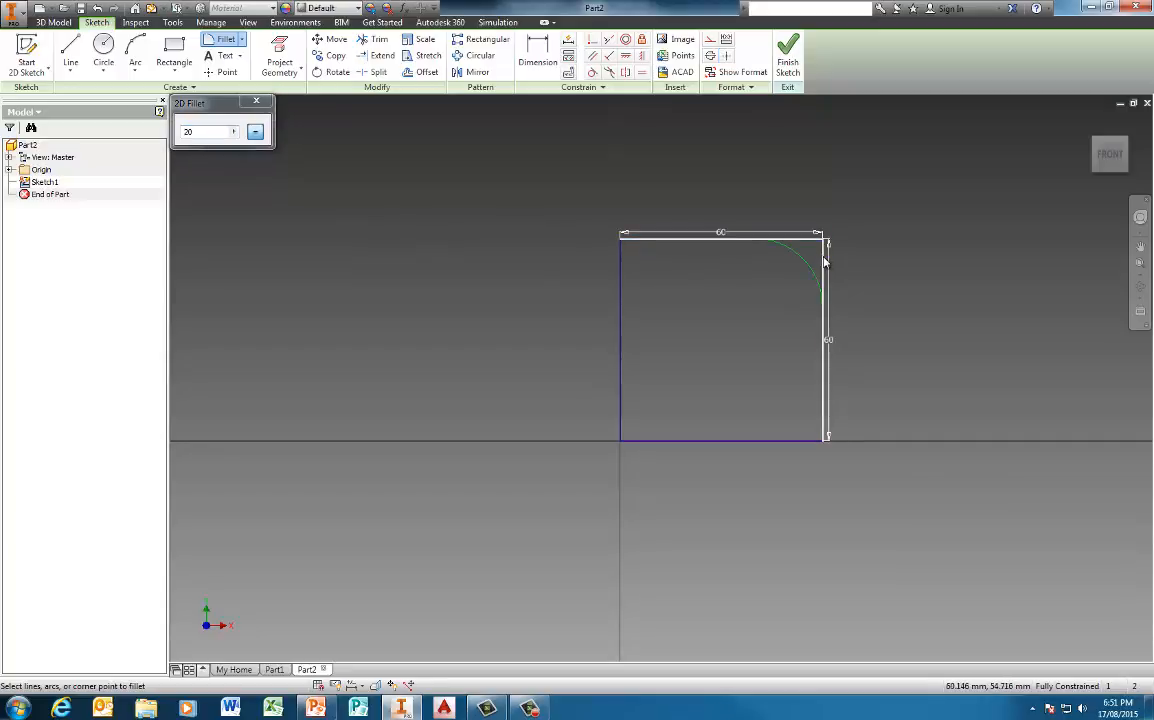
pyautogui.click(823, 244)
pyautogui.click(635, 240)
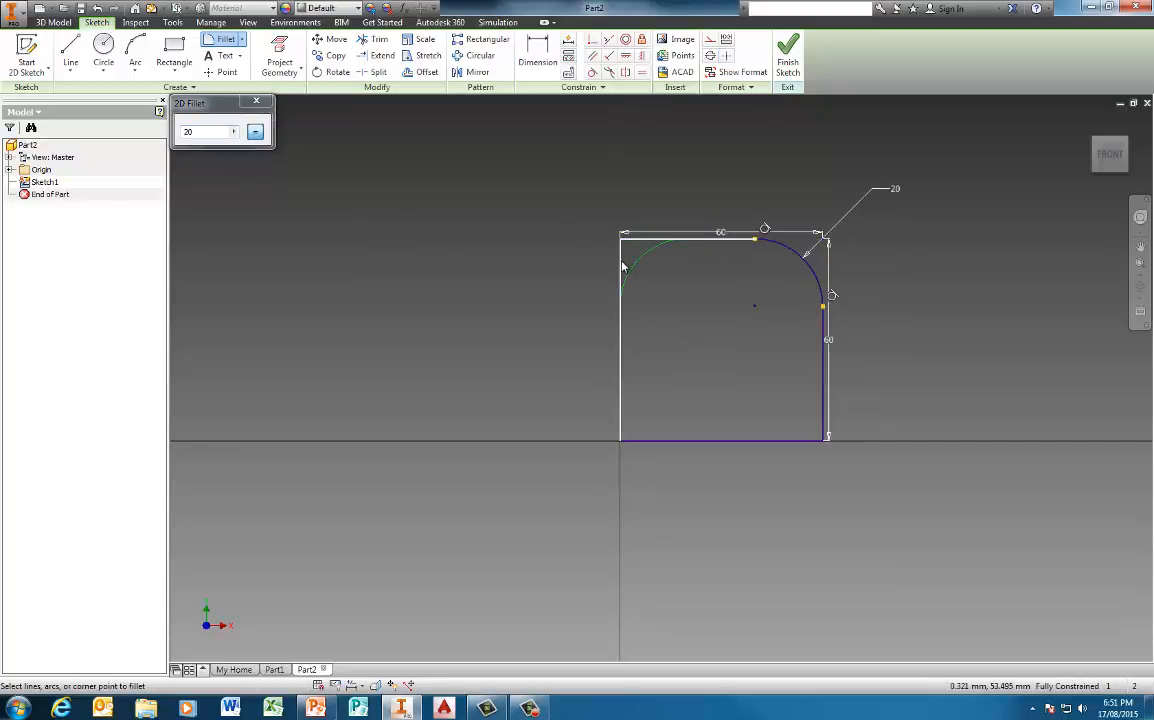
pyautogui.click(621, 266)
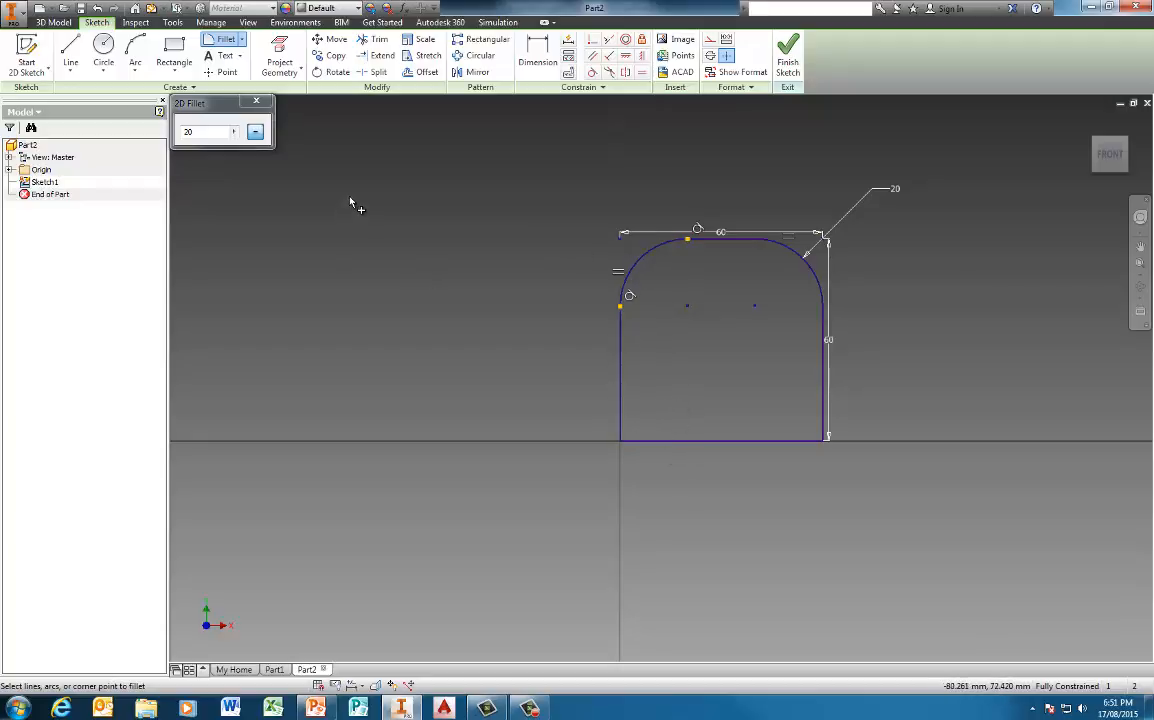
pyautogui.press('Escape')
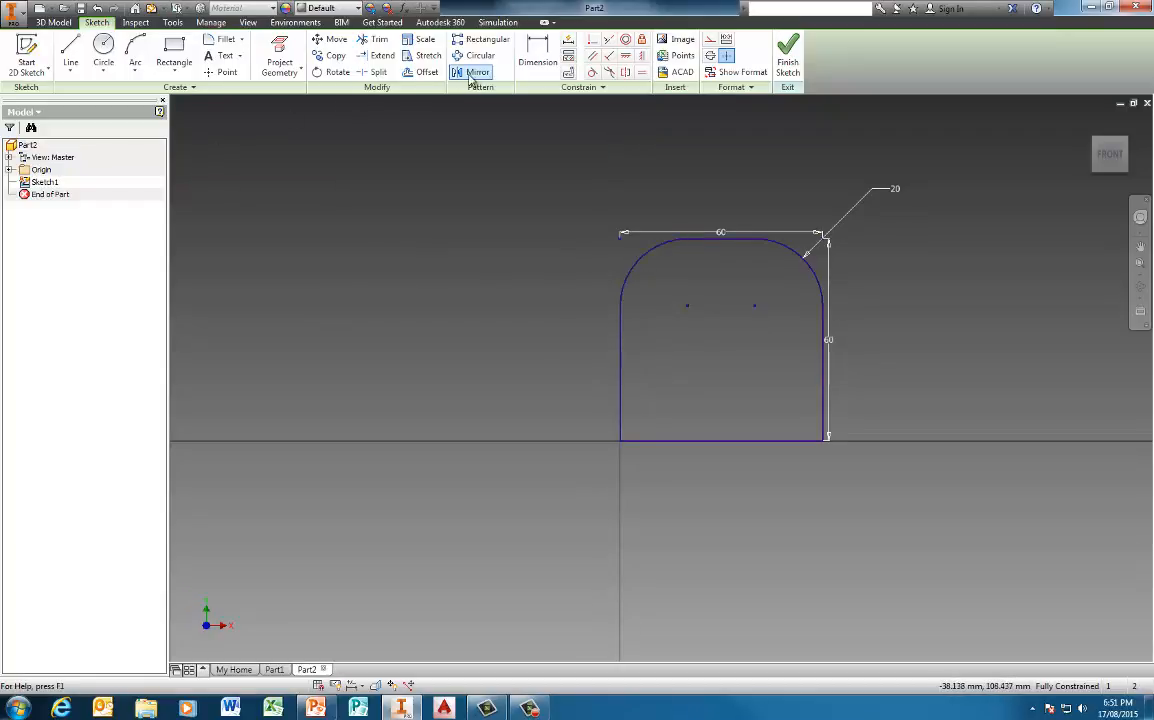
# Offset the rounded outline inward by about 14.4 mm to form an inner loop
pyautogui.click(420, 77)
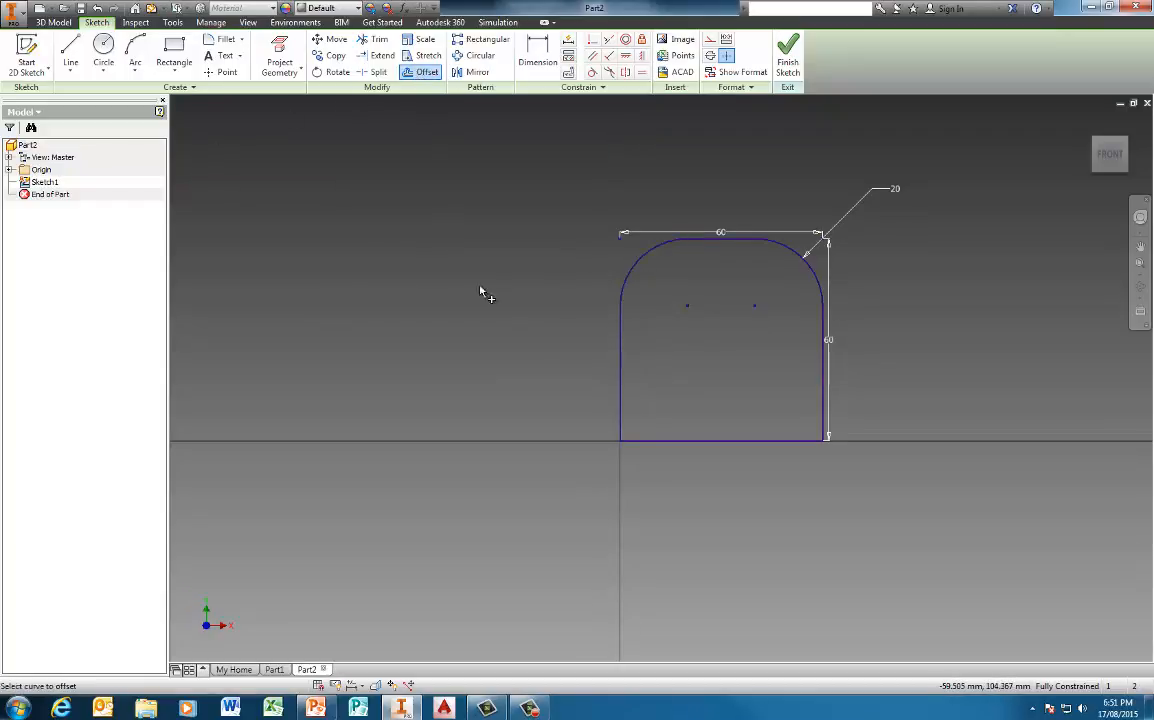
pyautogui.click(623, 398)
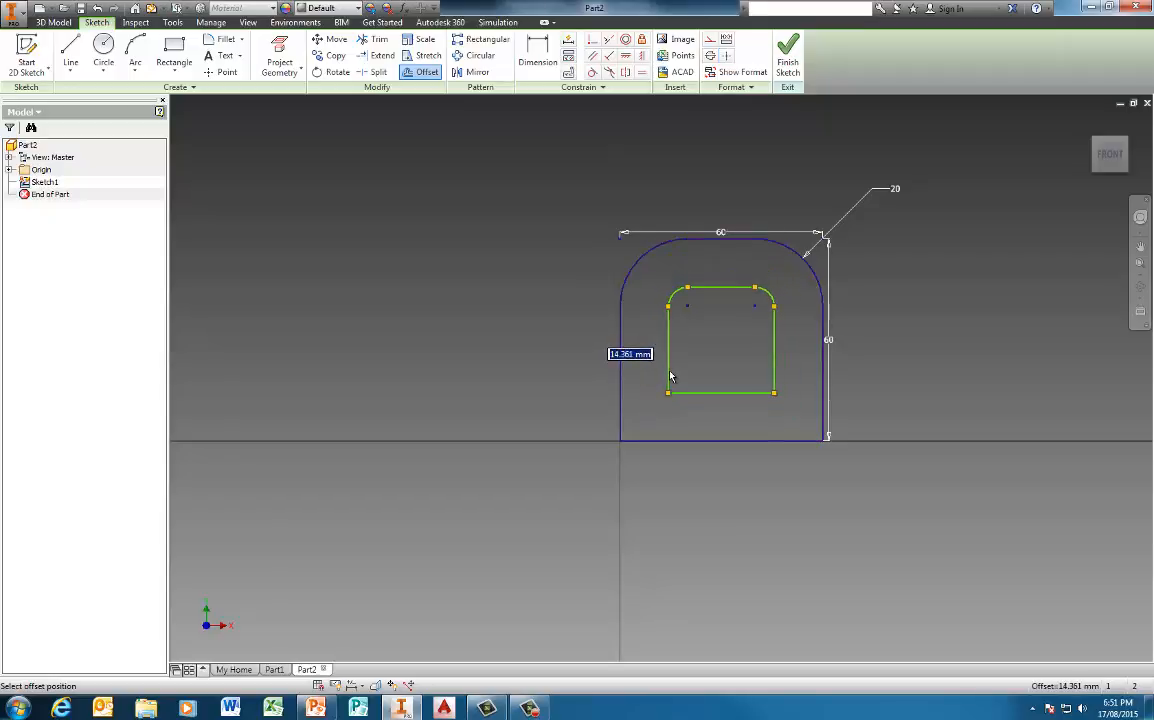
pyautogui.click(670, 376)
pyautogui.press('F8')
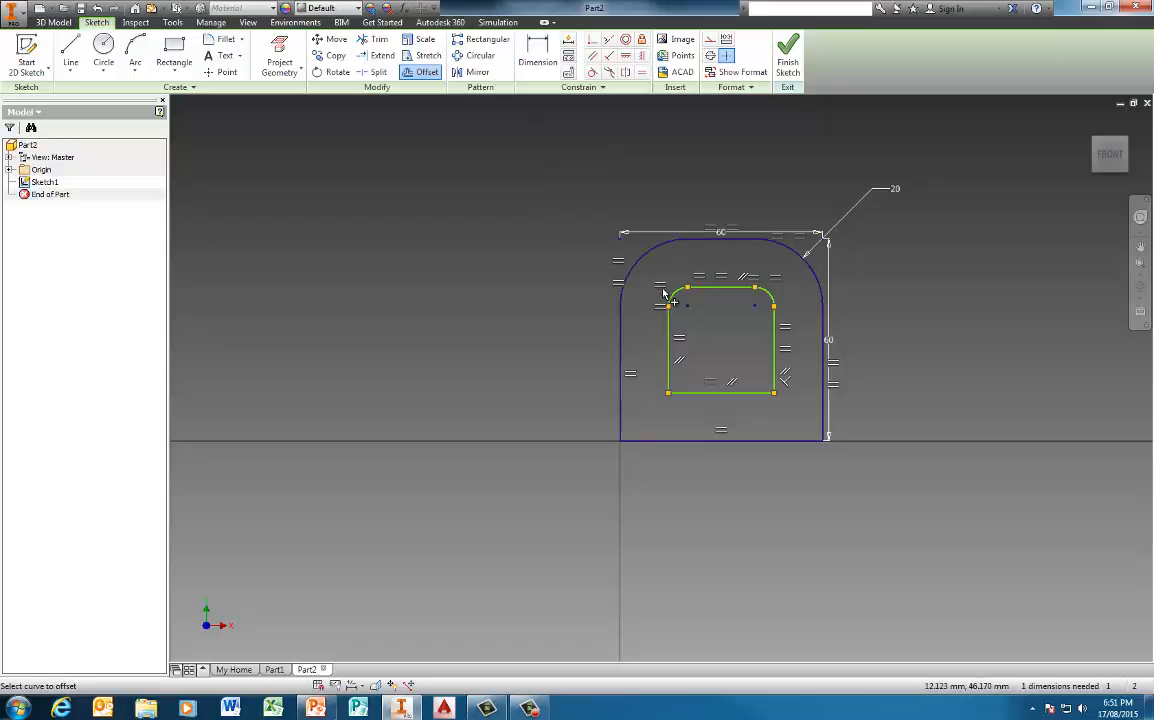
# Dimension the gap between the left vertical sides of the outer and inner outlines to 15 mm
pyautogui.click(537, 55)
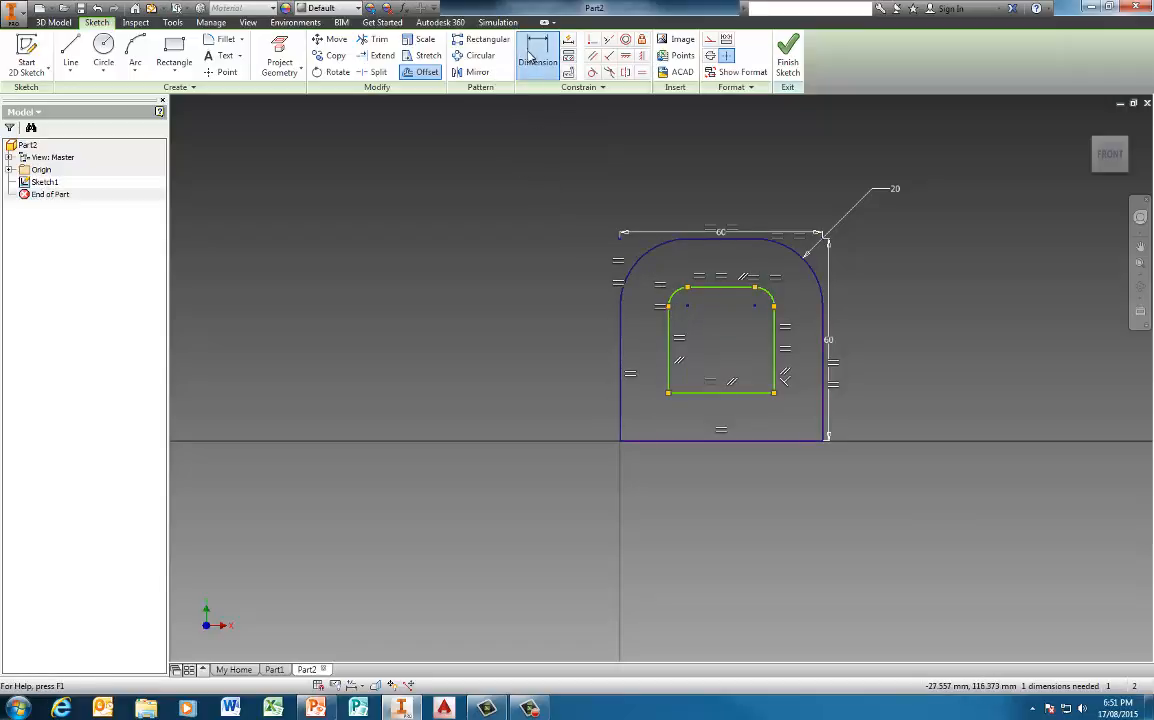
pyautogui.click(669, 381)
pyautogui.click(624, 381)
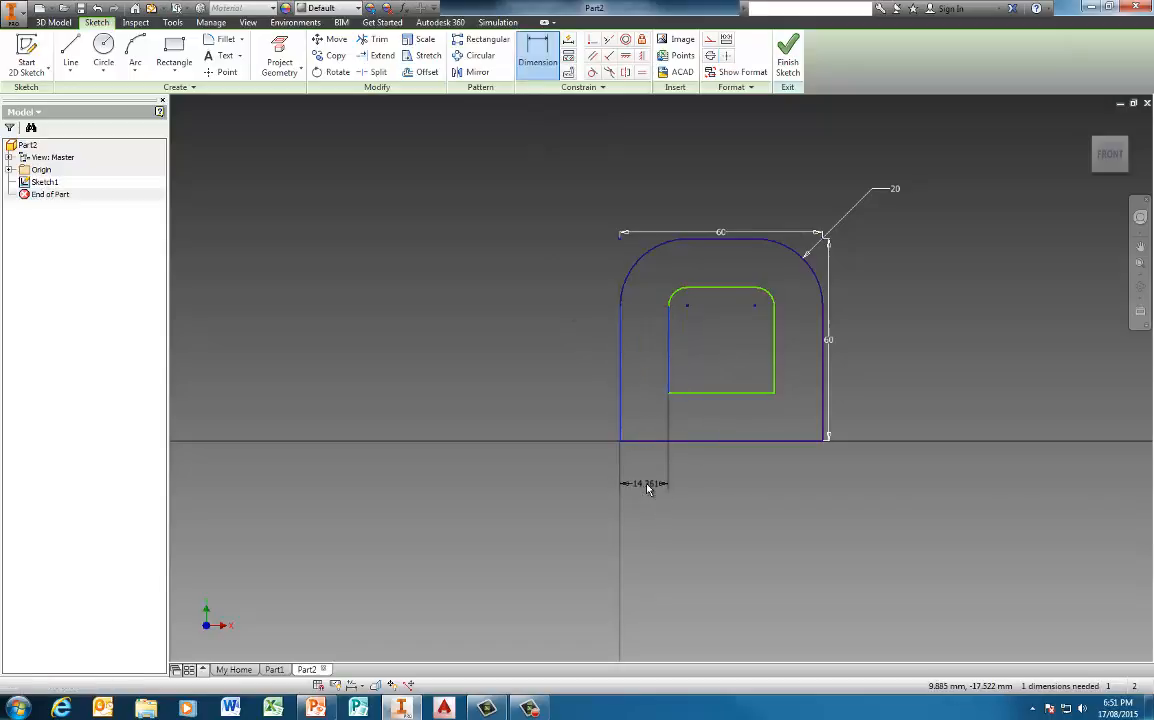
pyautogui.click(652, 487)
pyautogui.write('15')
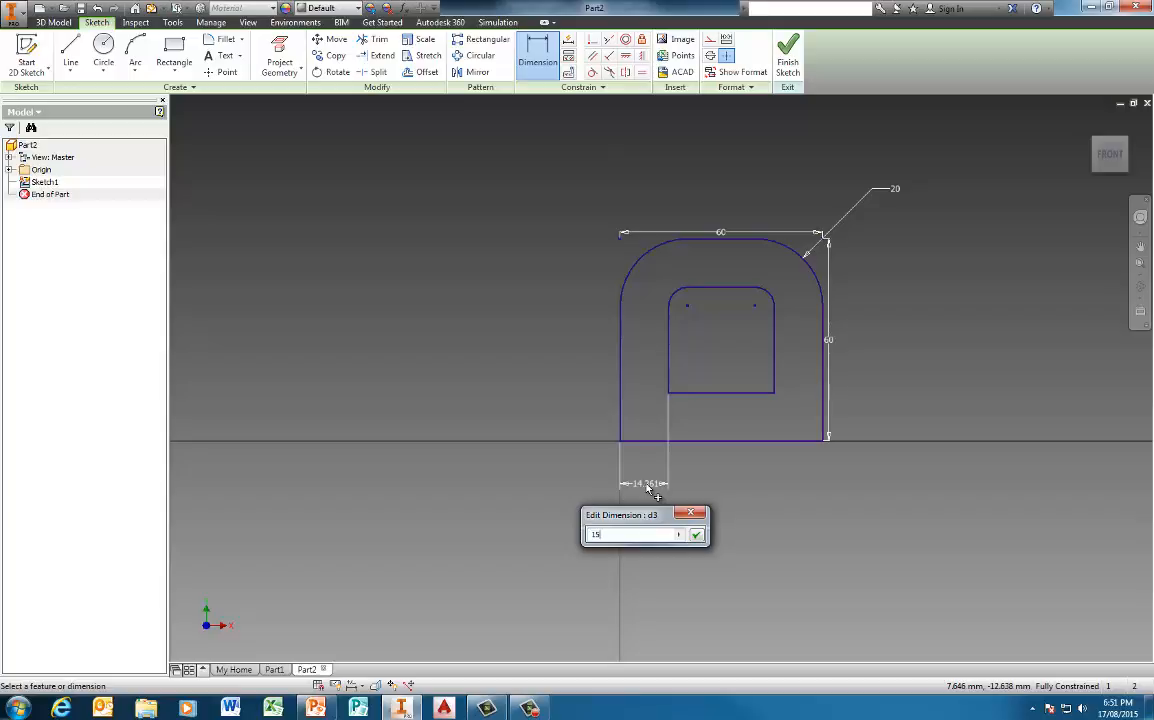
pyautogui.press('Return')
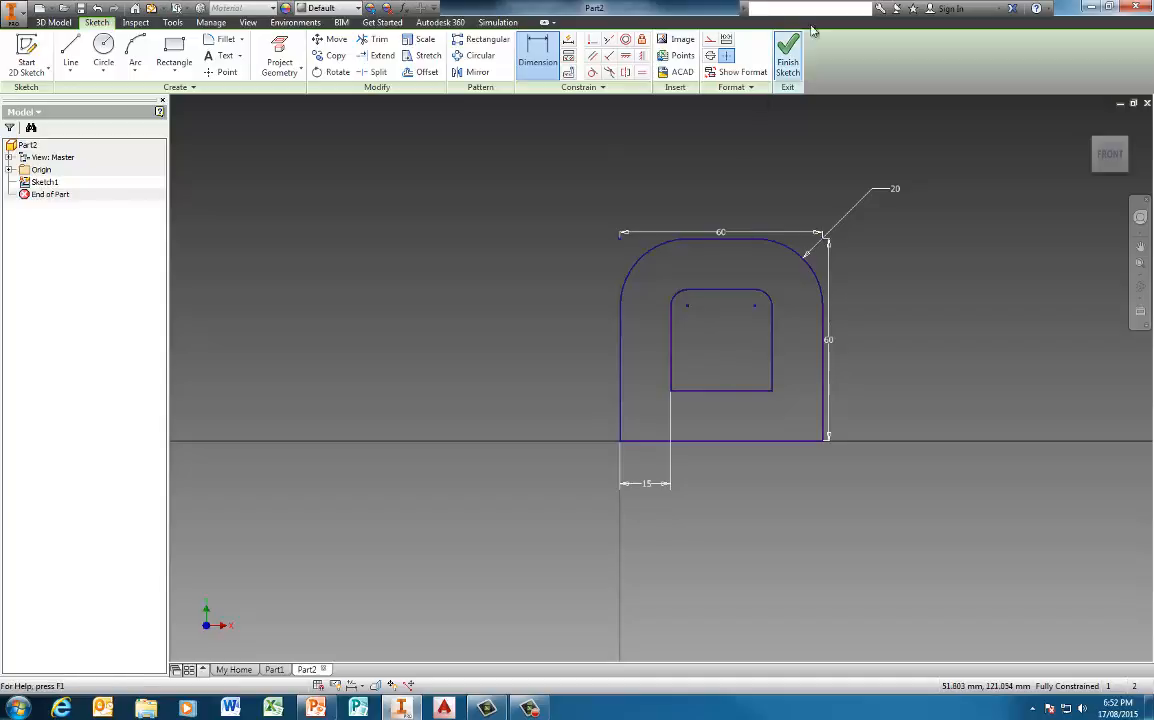
# Finish the sketch and extrude the region between the outer and inner outlines by 20 mm
pyautogui.click(792, 64)
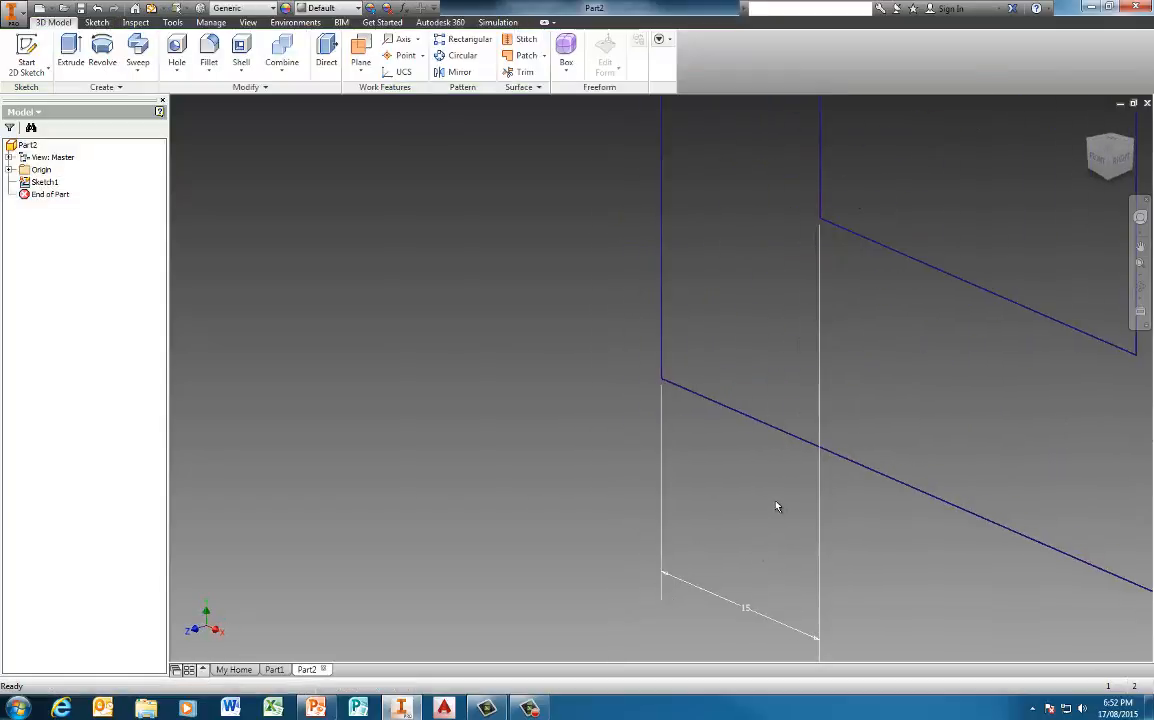
pyautogui.click(78, 50)
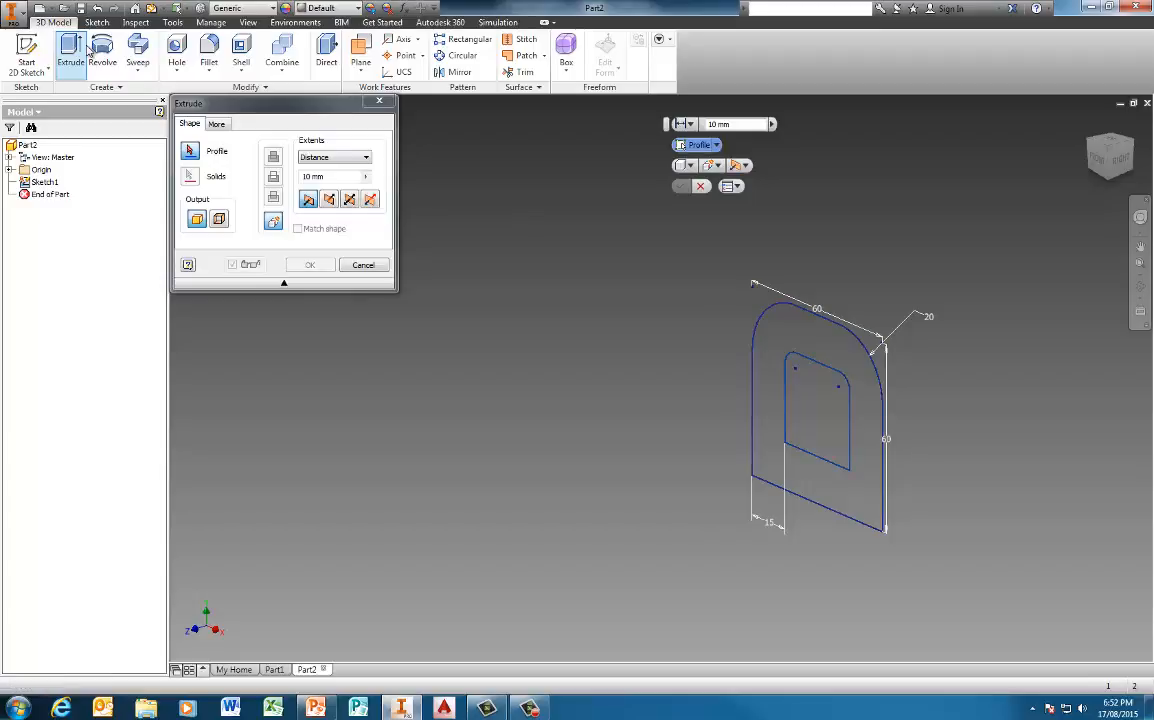
pyautogui.click(762, 354)
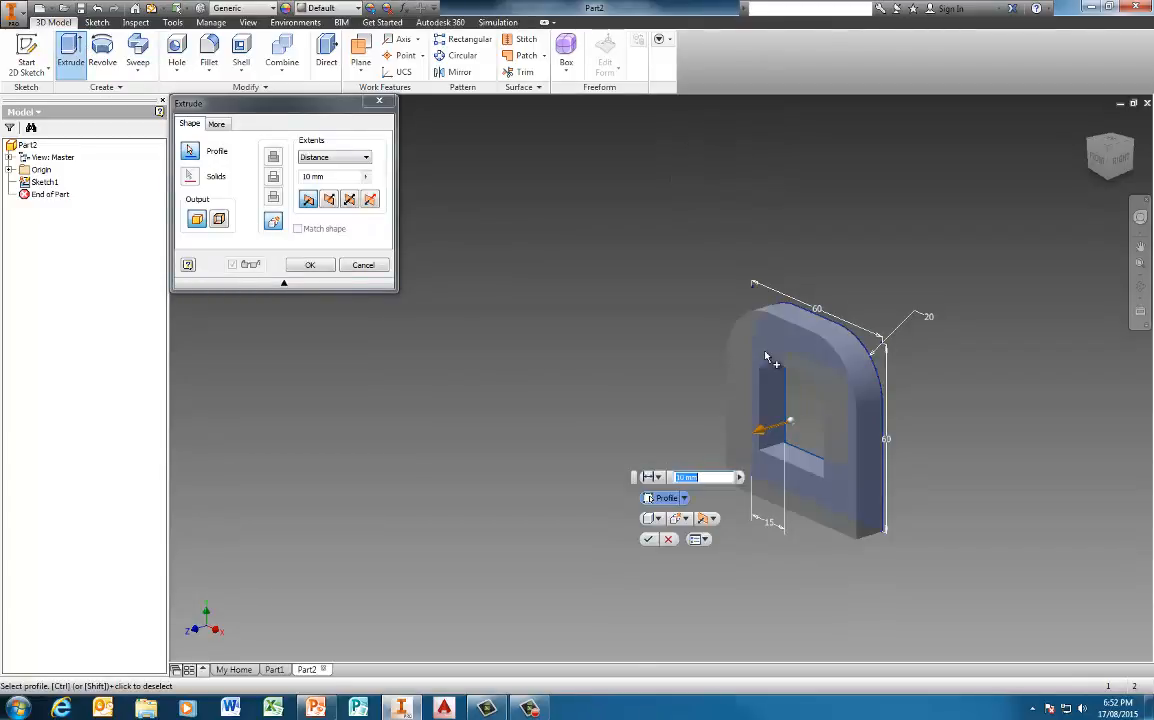
pyautogui.write('20')
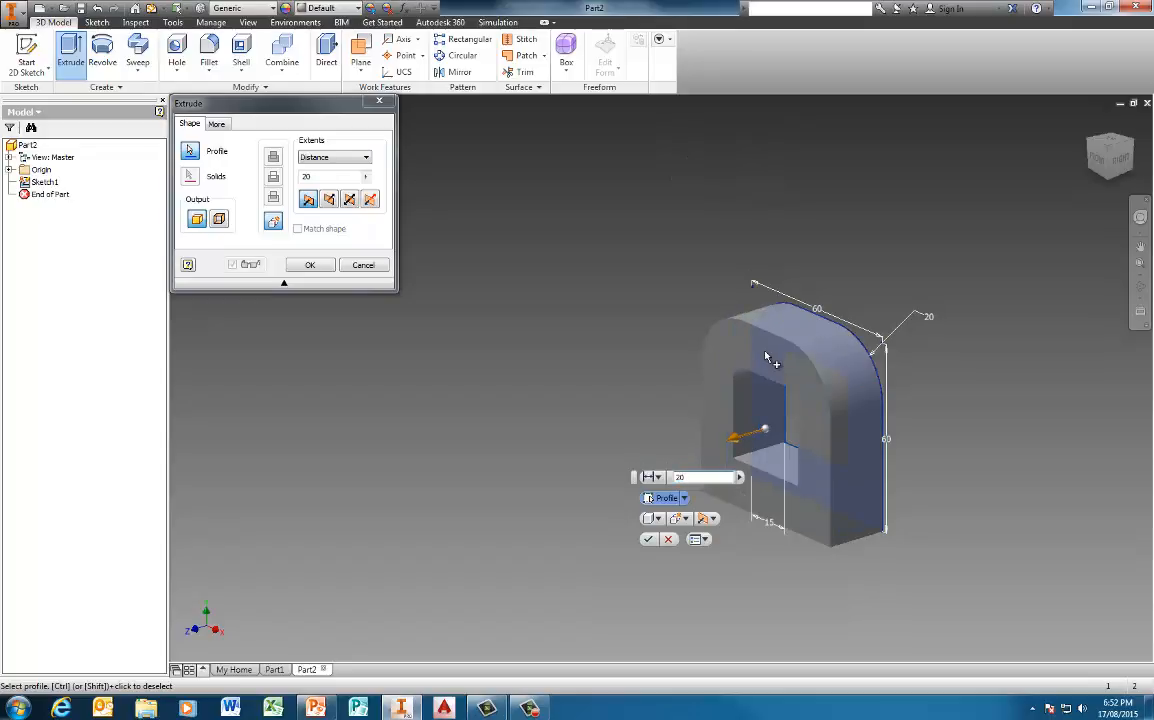
pyautogui.press('Return')
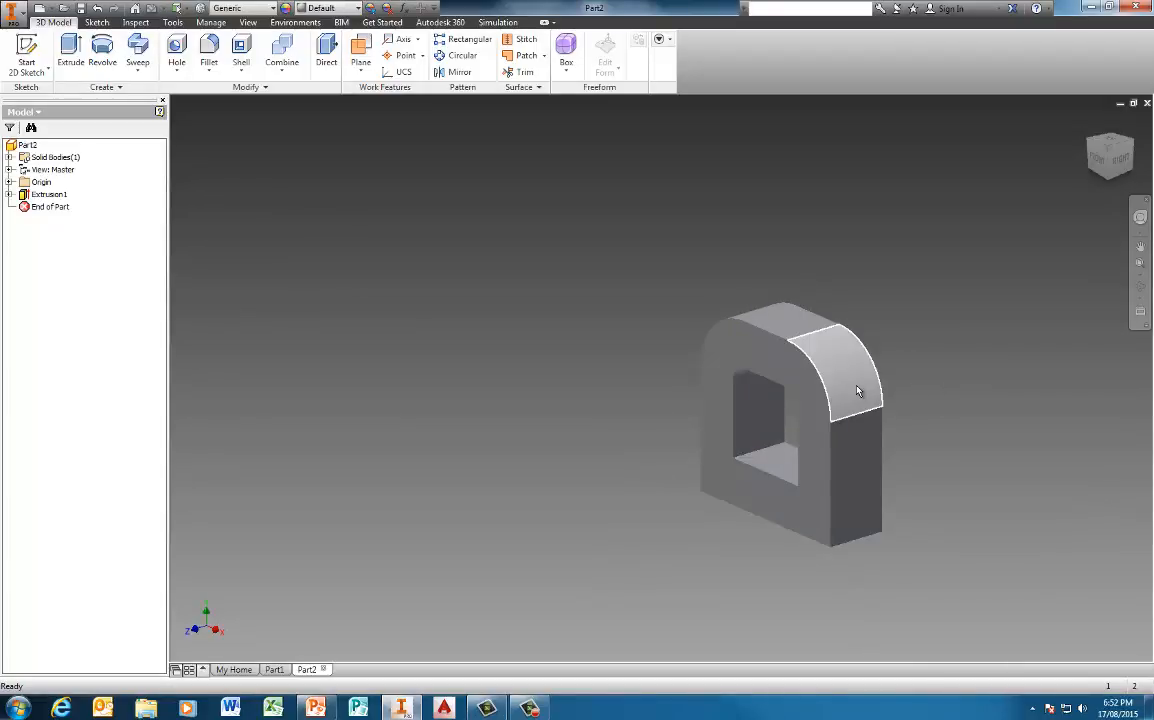
# Fillet the frame's two square lower outer corner edges with a 20 mm radius
pyautogui.keyDown('shift'); pyautogui.moveTo(763, 446); pyautogui.dragTo(855, 361, button='middle'); pyautogui.keyUp('shift')
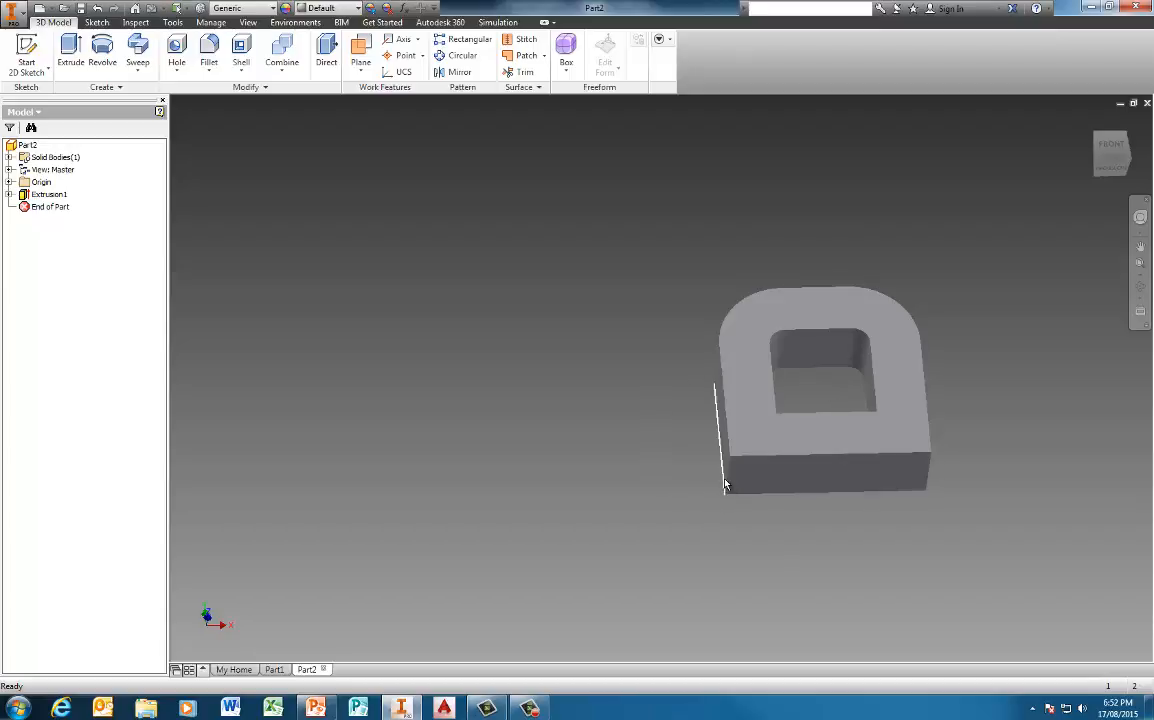
pyautogui.click(209, 49)
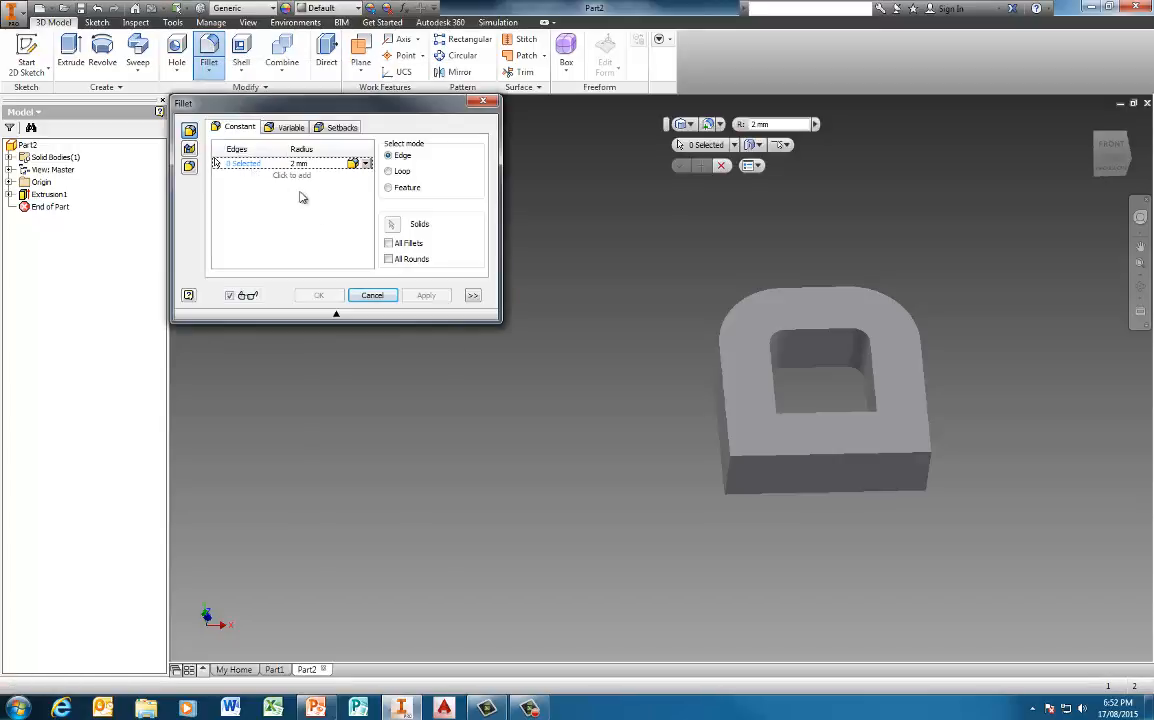
pyautogui.moveTo(361, 110); pyautogui.dragTo(324, 143)
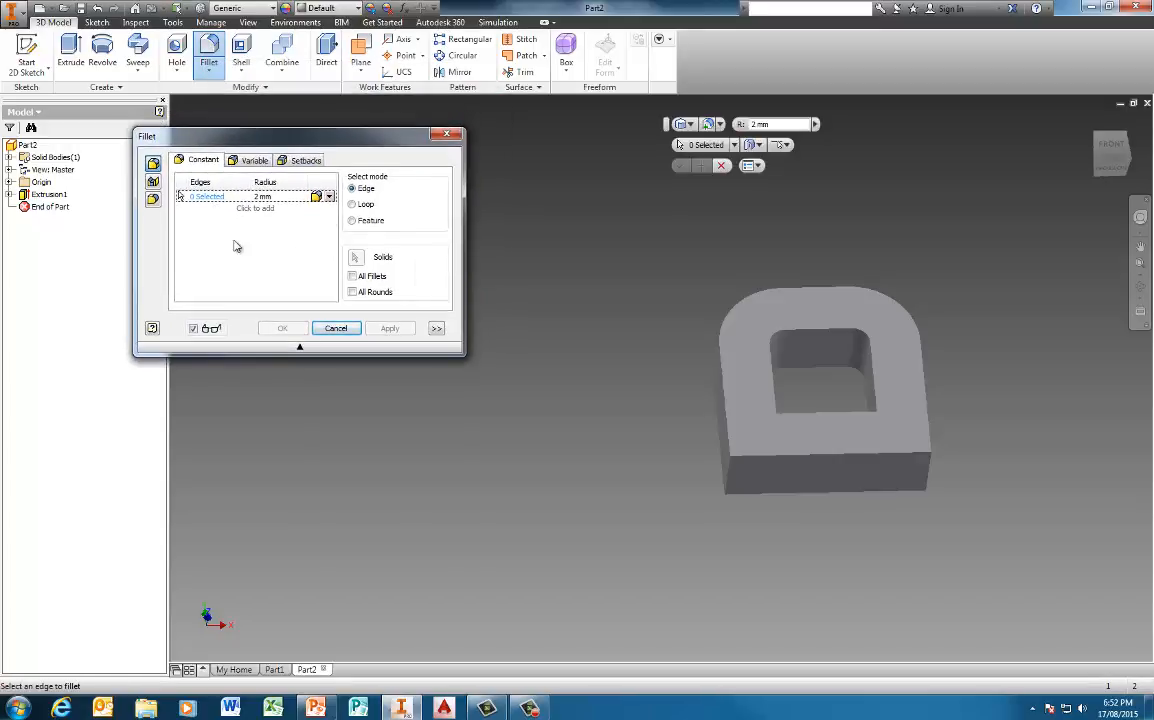
pyautogui.click(273, 196)
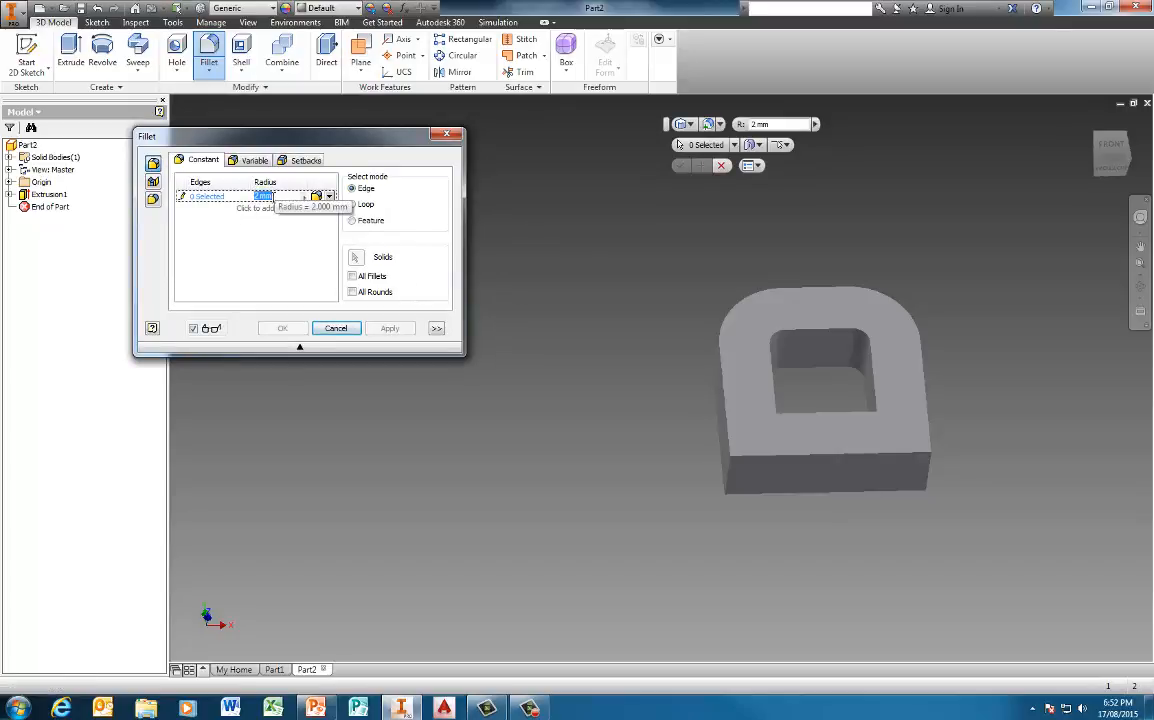
pyautogui.write('20')
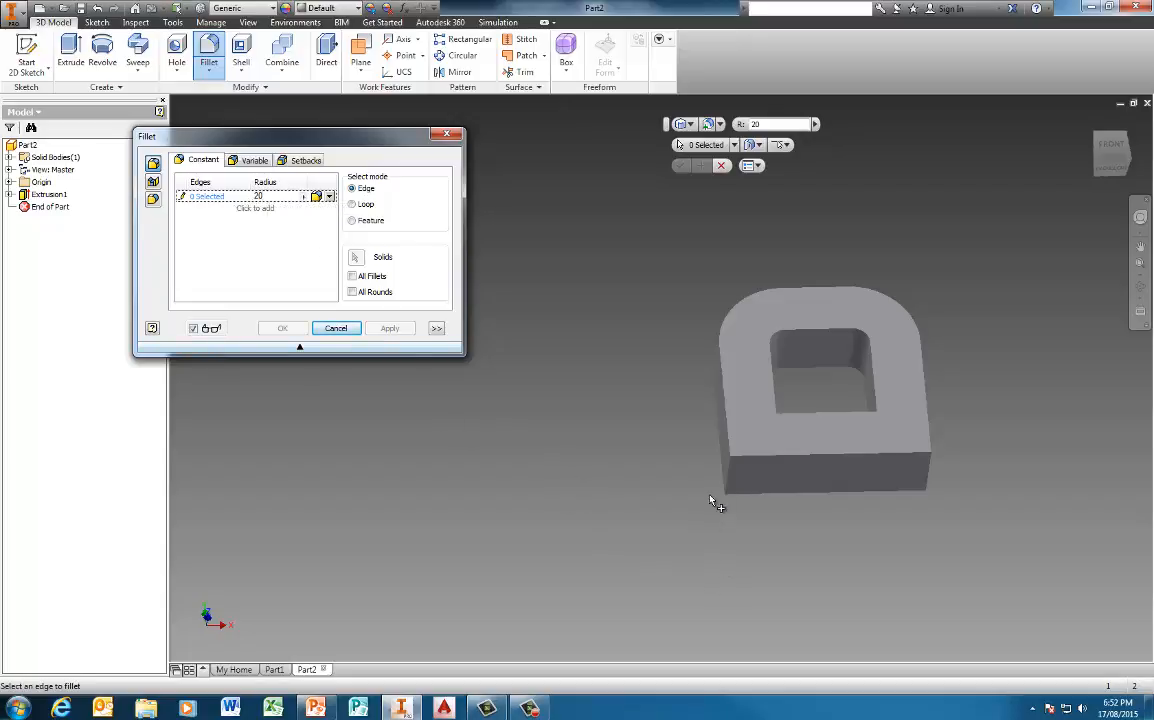
pyautogui.click(735, 487)
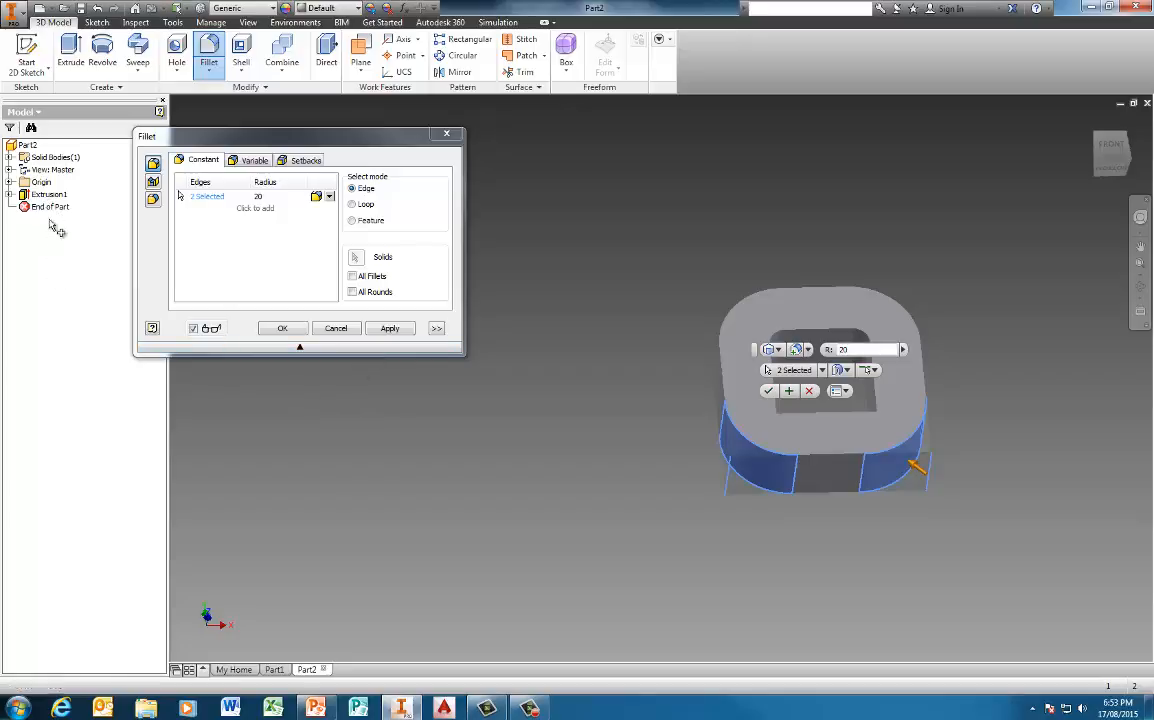
pyautogui.click(392, 329)
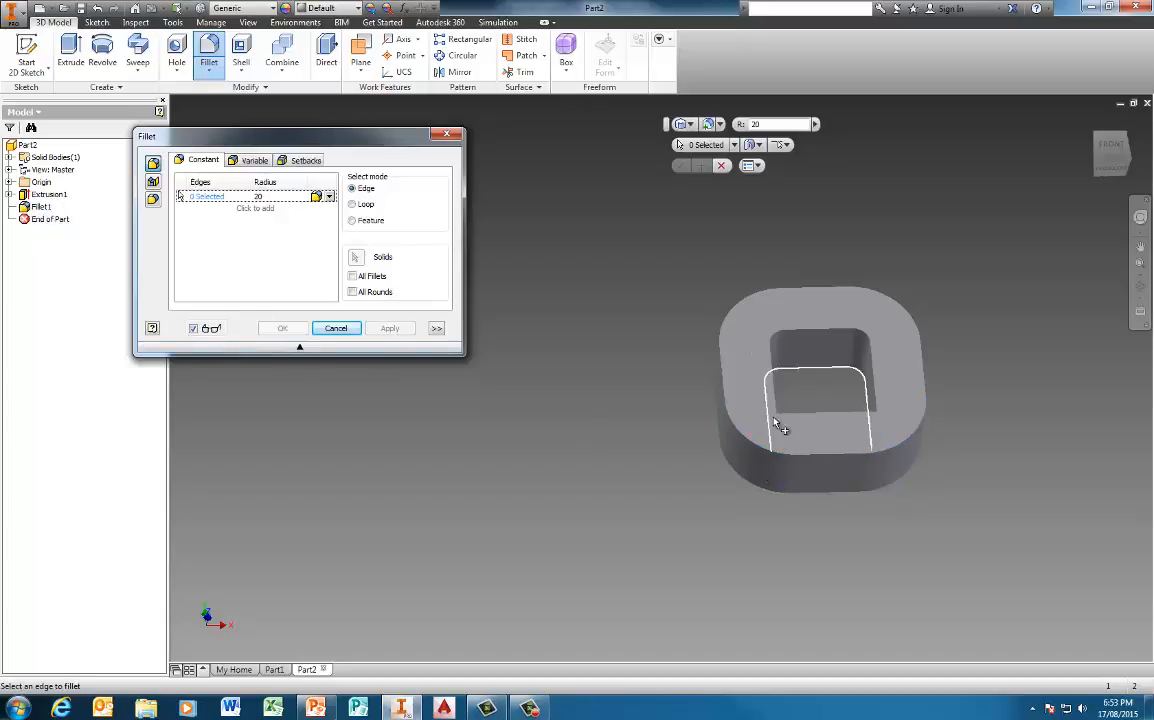
# Fillet the two sharp lower corner edges of the inner opening with a 5 mm radius
pyautogui.click(263, 196)
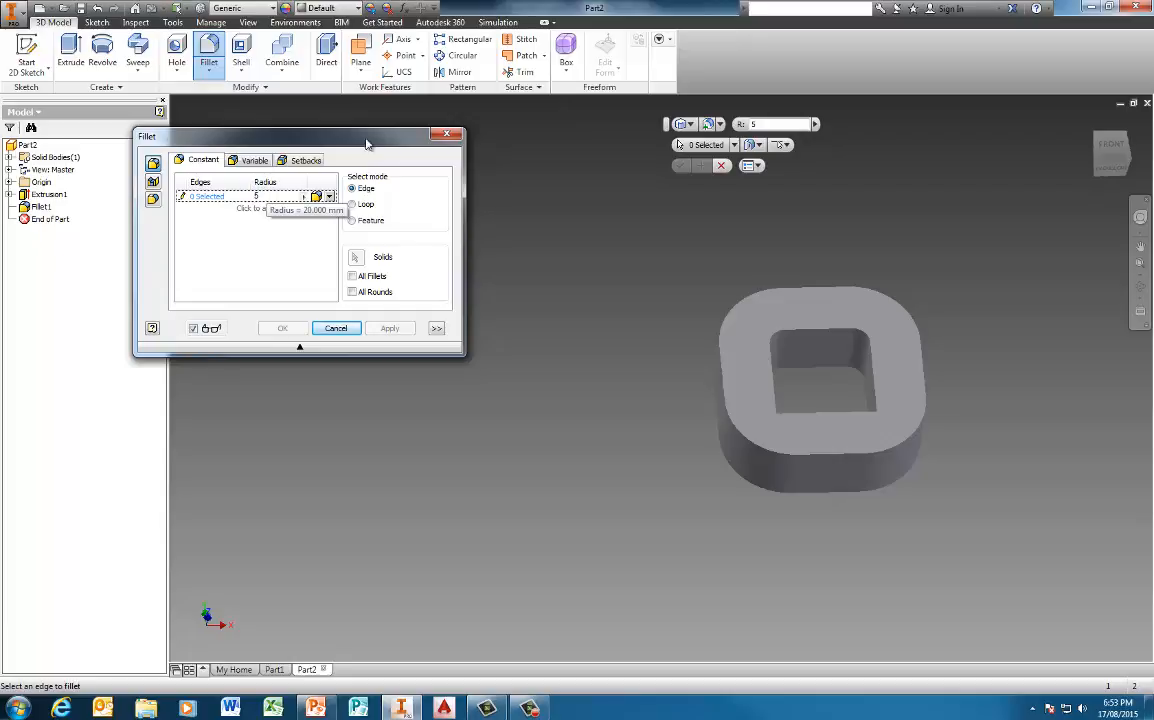
pyautogui.write('5')
pyautogui.click(778, 430)
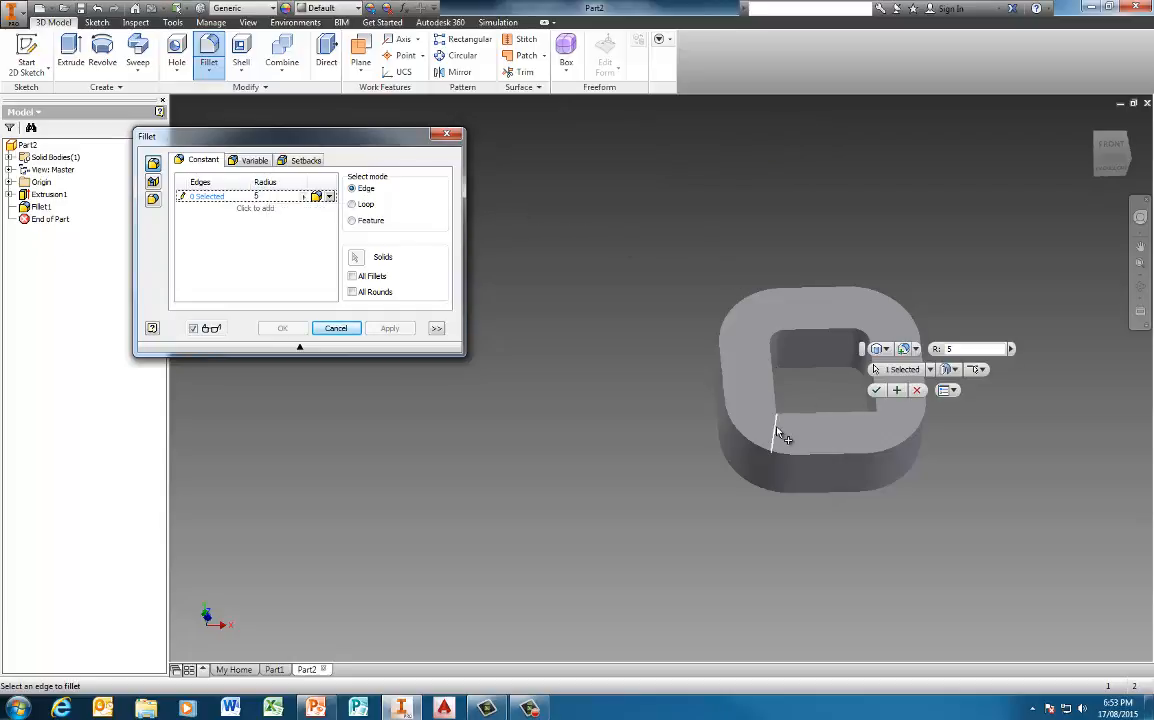
pyautogui.click(877, 425)
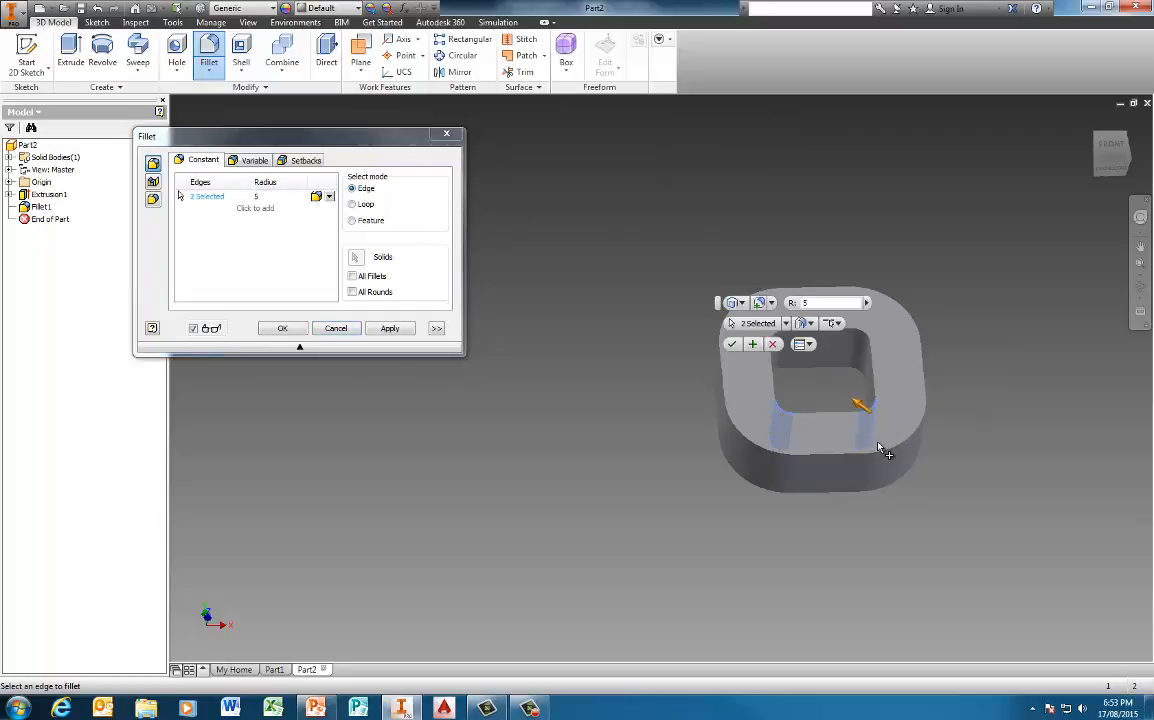
pyautogui.click(282, 328)
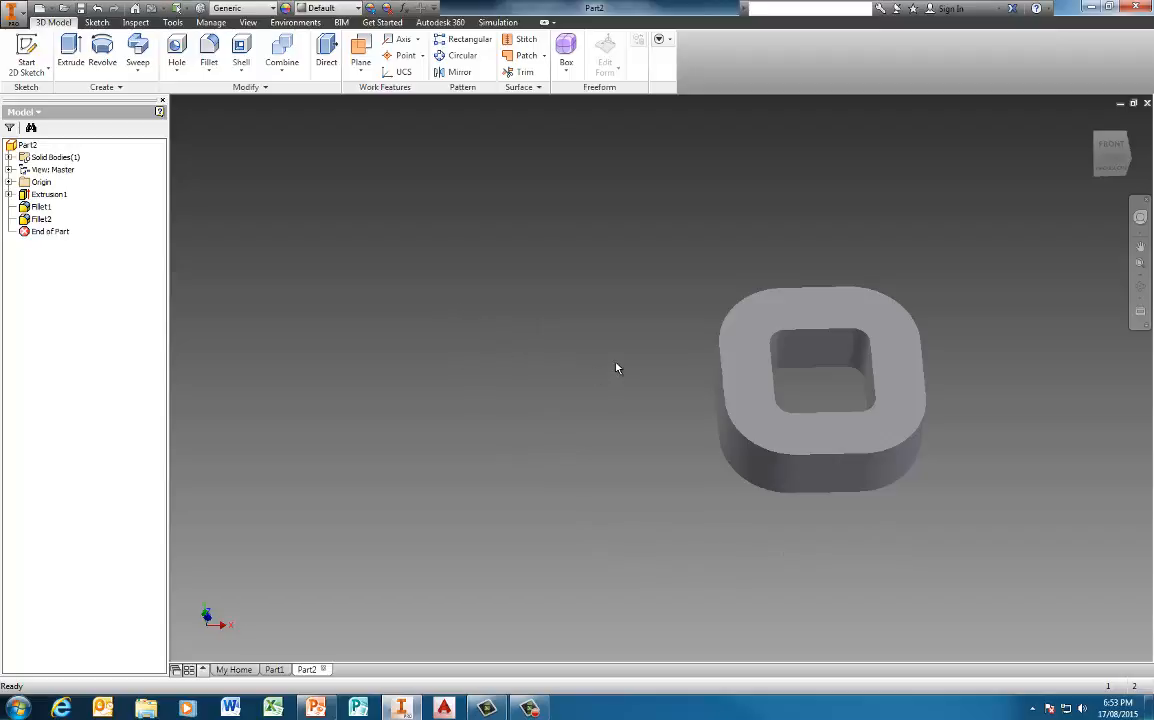
pyautogui.keyDown('shift'); pyautogui.moveTo(652, 386); pyautogui.dragTo(436, 354, button='middle'); pyautogui.keyUp('shift')
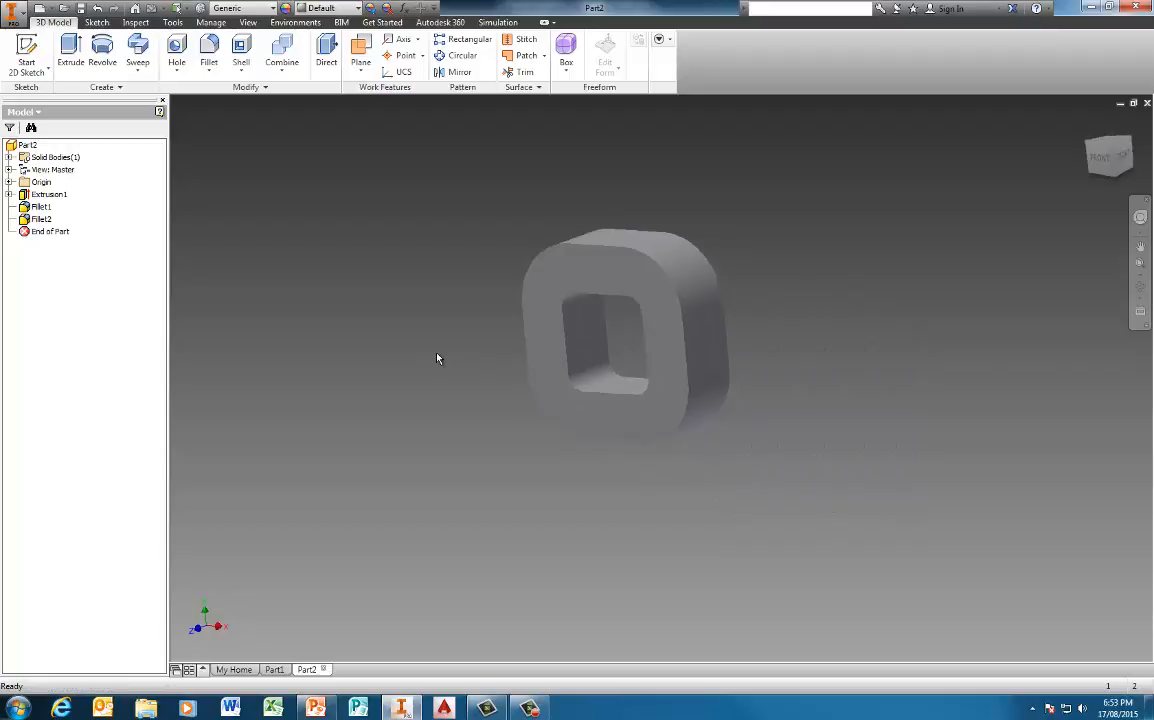